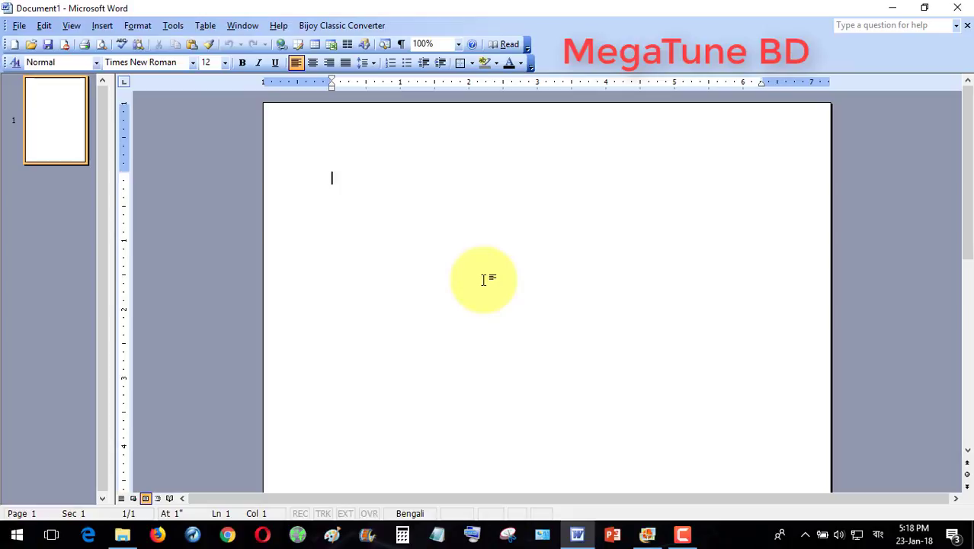
- Open the Table menu on the blank document
{"action": "left_click", "coordinate": [207, 26]}
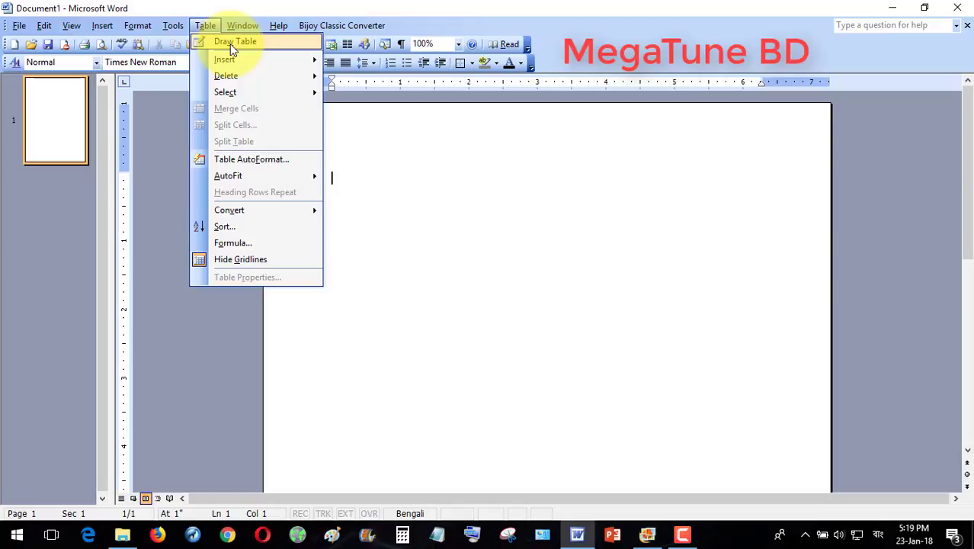
- Choose Draw Table to get the pencil and the Tables and Borders toolbar
{"action": "left_click", "coordinate": [230, 43]}
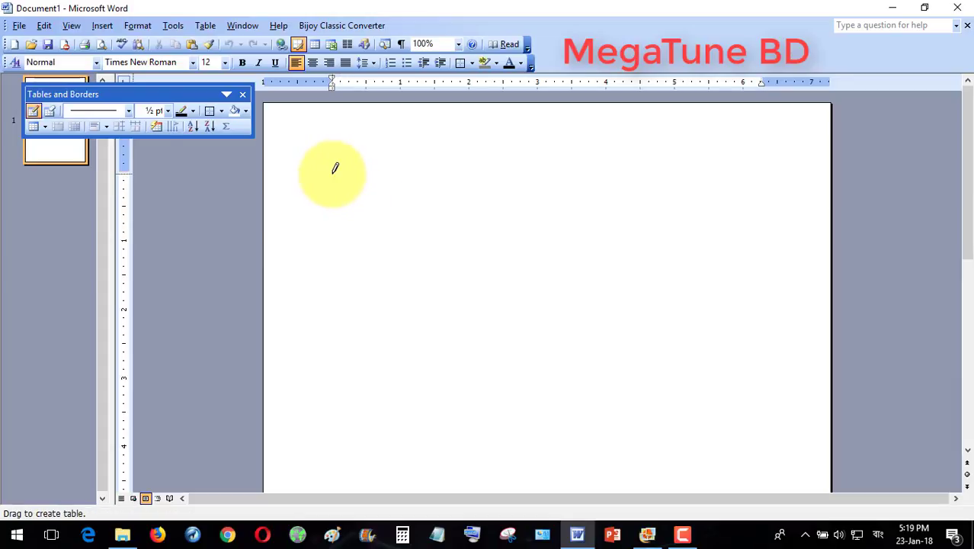
- Draw the table's outer box, then two row lines and column dividers for a 3 × 6 grid
{"action": "mouse_move", "coordinate": [332, 172]}
{"action": "left_mouse_down"}
{"action": "mouse_move", "coordinate": [482, 179]}
{"action": "mouse_move", "coordinate": [538, 230]}
{"action": "mouse_move", "coordinate": [595, 266]}
{"action": "mouse_move", "coordinate": [656, 246]}
{"action": "mouse_move", "coordinate": [778, 246]}
{"action": "mouse_move", "coordinate": [778, 346]}
{"action": "left_mouse_up"}
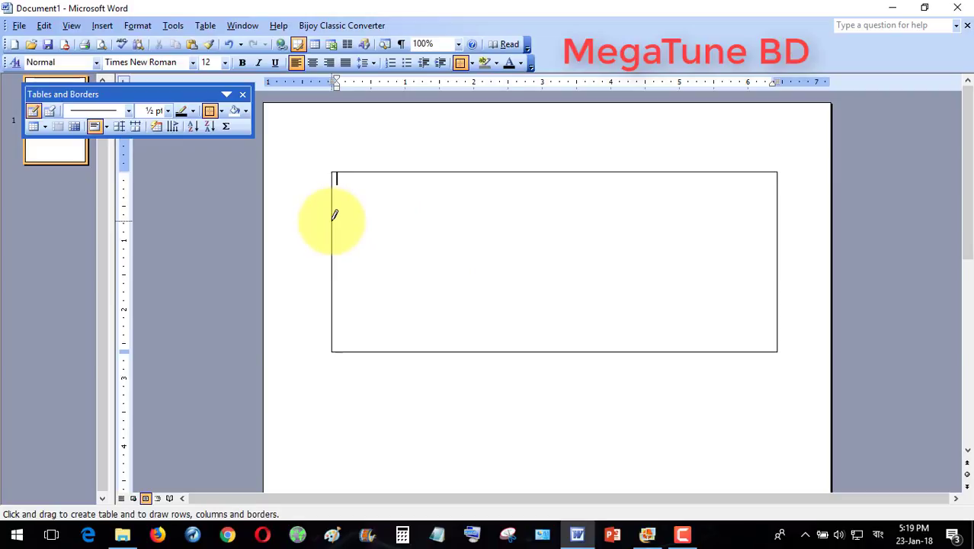
{"action": "mouse_move", "coordinate": [334, 216]}
{"action": "left_mouse_down"}
{"action": "mouse_move", "coordinate": [607, 226]}
{"action": "mouse_move", "coordinate": [781, 219]}
{"action": "left_mouse_up"}
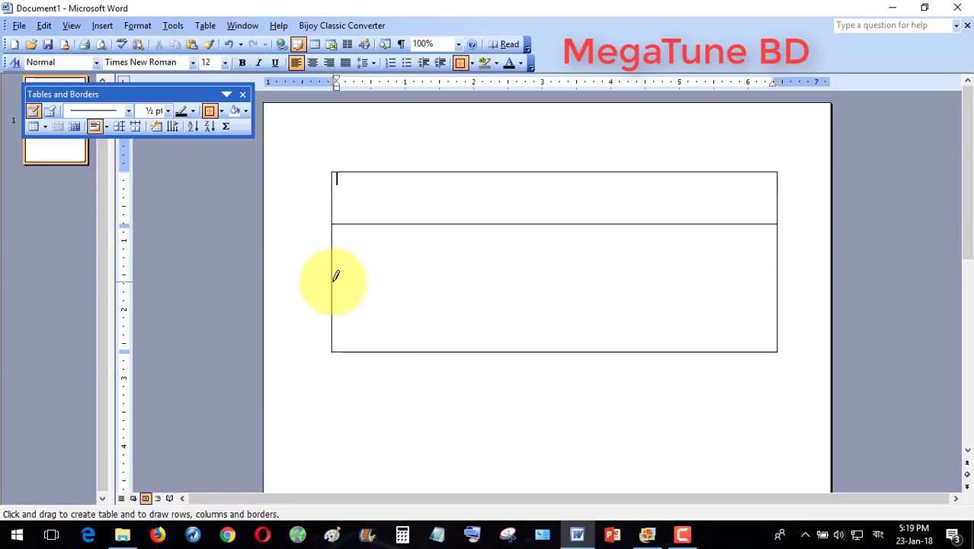
{"action": "left_click_drag", "start_coordinate": [335, 282], "coordinate": [661, 285]}
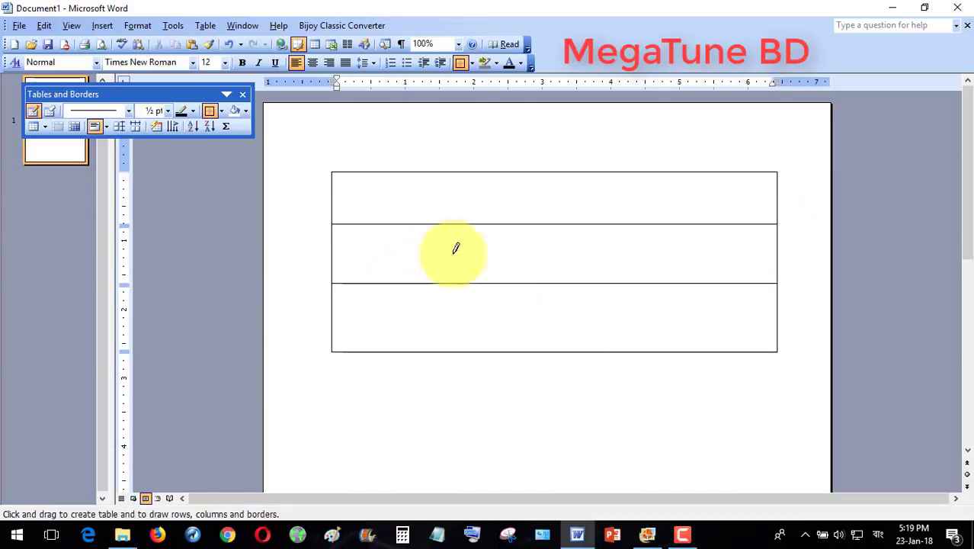
{"action": "left_click_drag", "start_coordinate": [410, 162], "coordinate": [420, 355]}
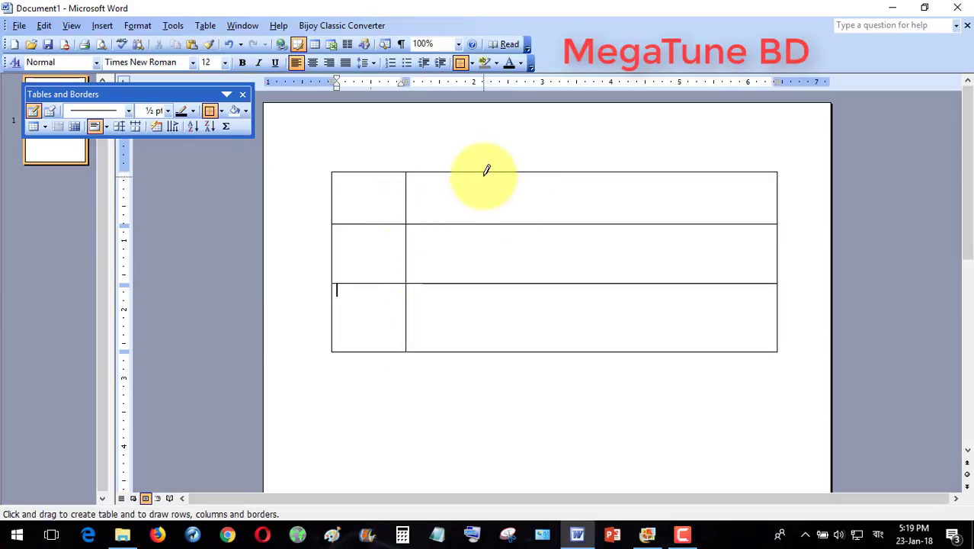
{"action": "left_click_drag", "start_coordinate": [482, 165], "coordinate": [483, 349]}
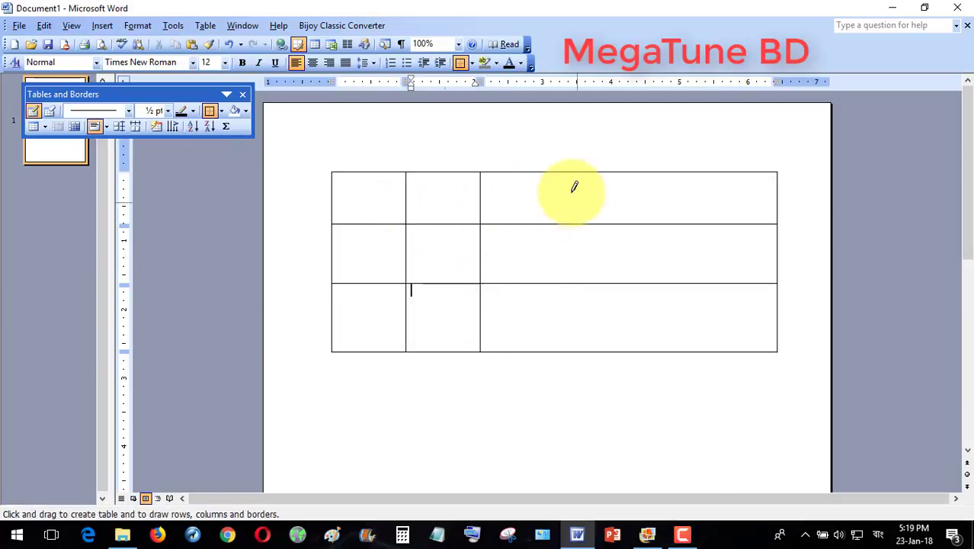
{"action": "left_click_drag", "start_coordinate": [547, 169], "coordinate": [548, 320]}
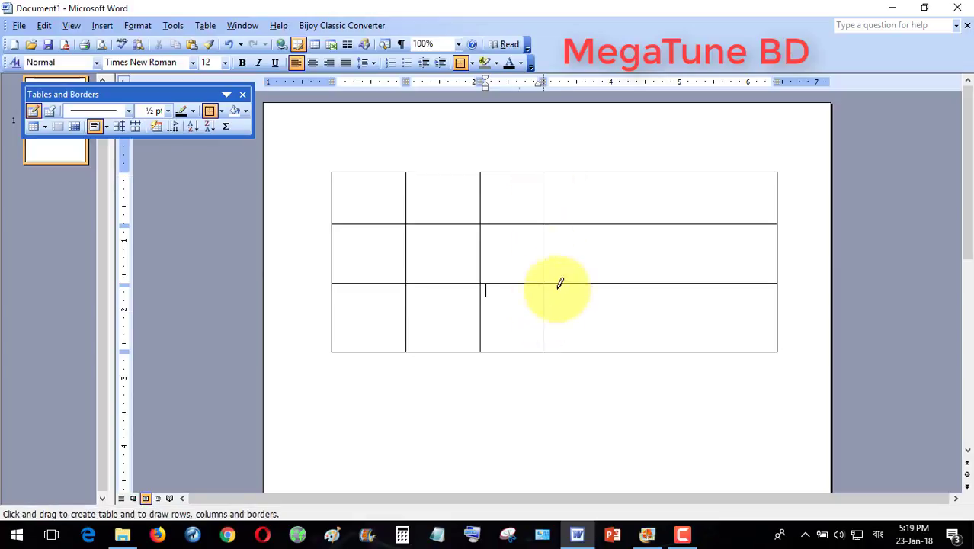
{"action": "left_click_drag", "start_coordinate": [624, 165], "coordinate": [624, 381]}
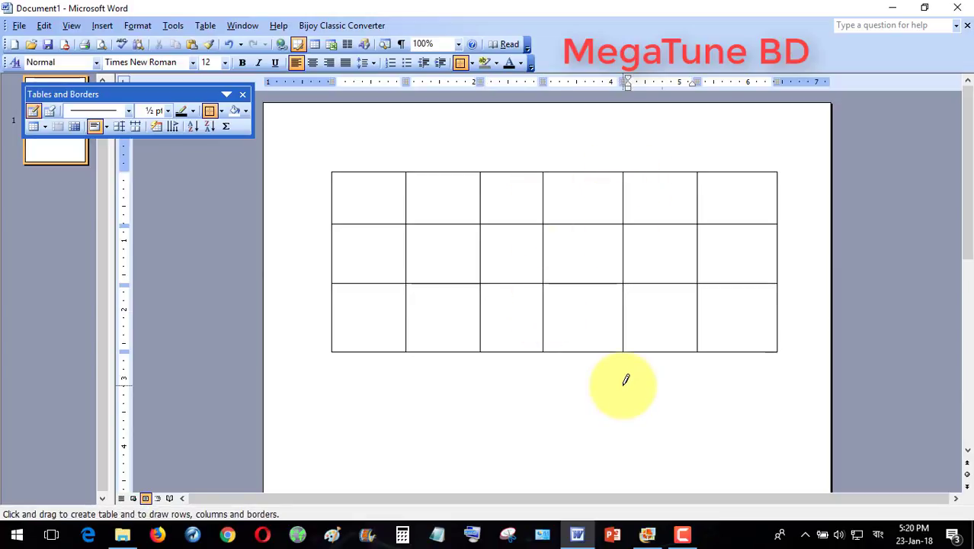
- Leave Draw Table mode and type 'Demo Text' into the top-left cell, fixing the typo
{"action": "left_click", "coordinate": [625, 378]}
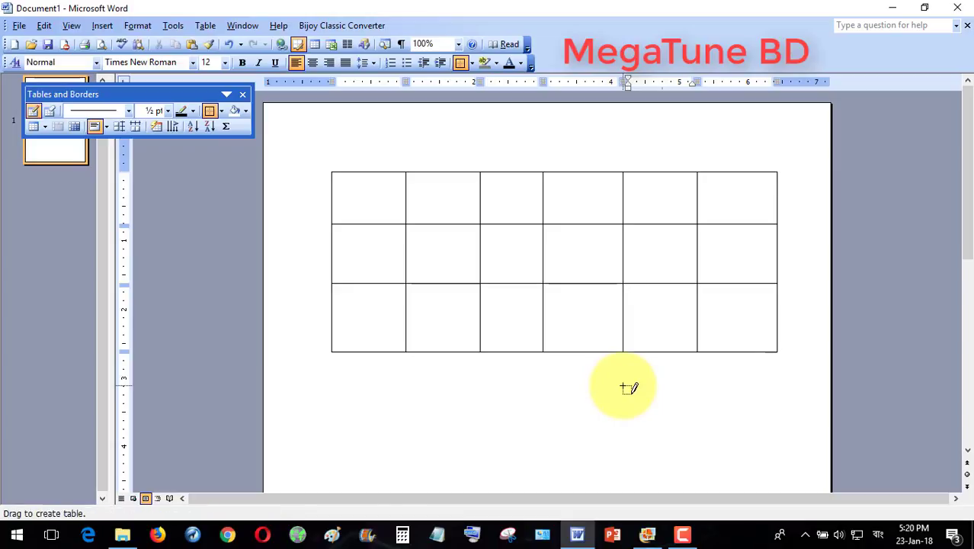
{"action": "left_click", "coordinate": [374, 211]}
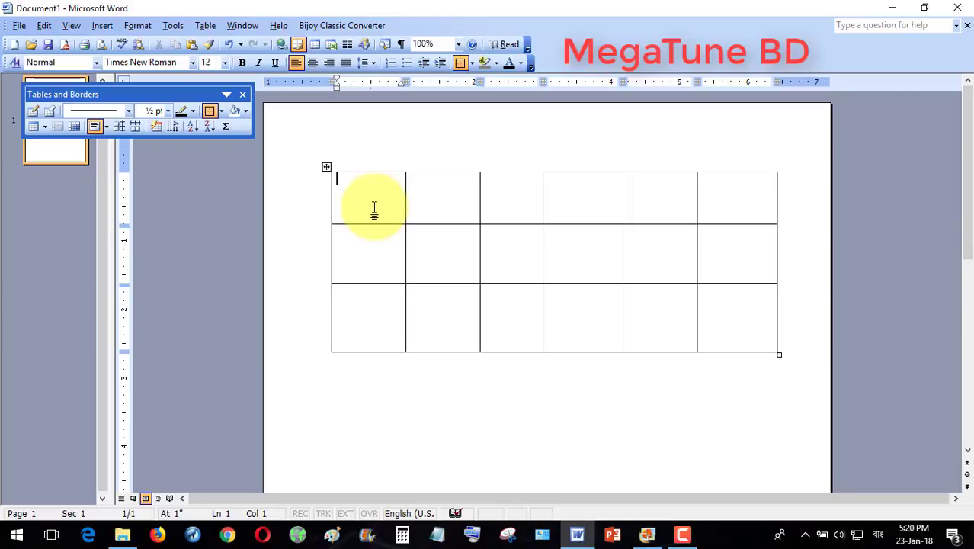
{"action": "type", "text": "De"}
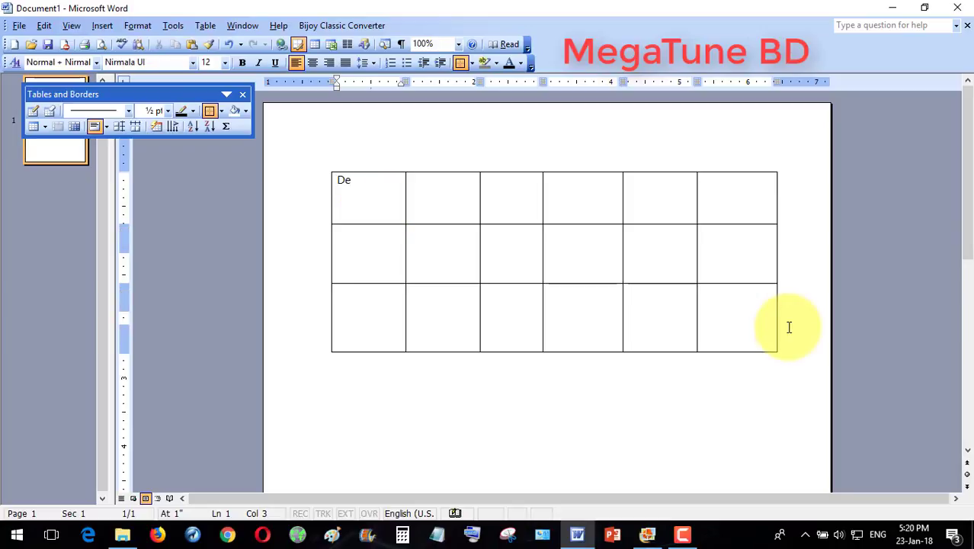
{"action": "type", "text": "mo Test"}
{"action": "key", "text": "BackSpace"}
{"action": "key", "text": "BackSpace"}
{"action": "type", "text": "xt"}
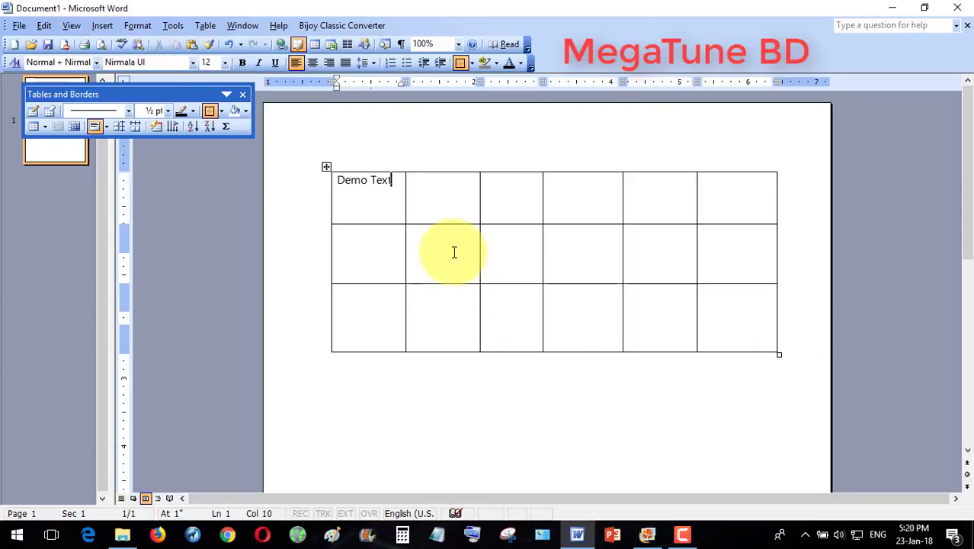
{"action": "left_click", "coordinate": [494, 251]}
{"action": "left_click", "coordinate": [566, 257]}
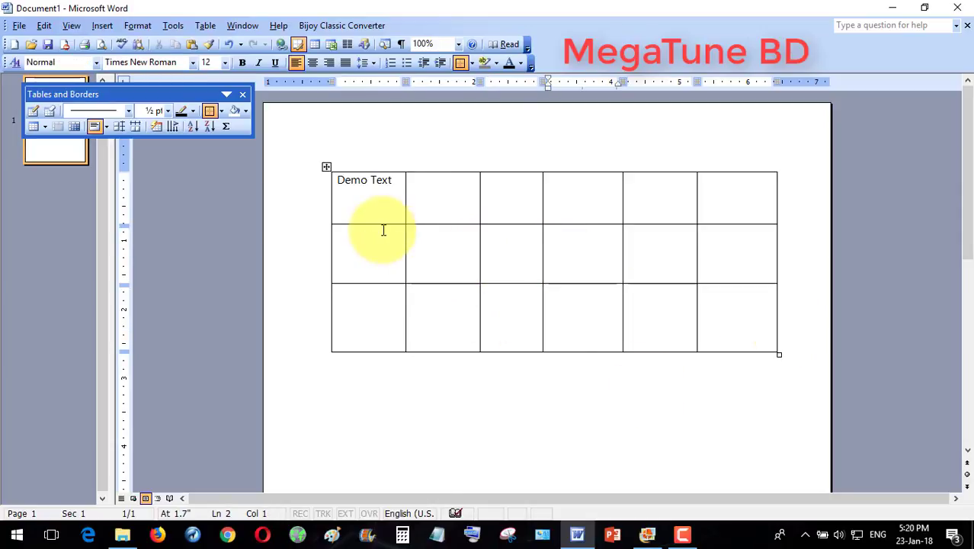
- Move the drawn table lower on the page and drag its corner to make it taller
{"action": "left_click", "coordinate": [327, 162]}
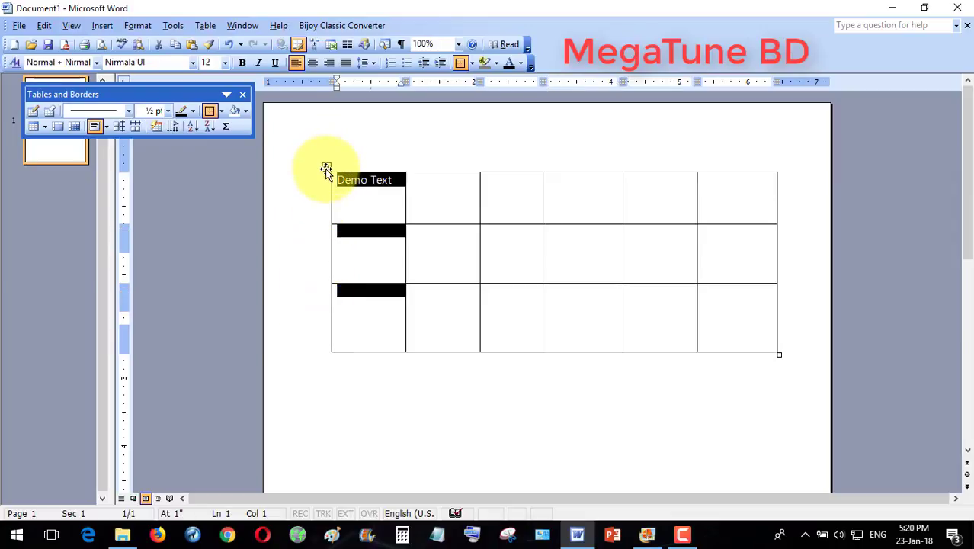
{"action": "left_click", "coordinate": [327, 163]}
{"action": "left_click_drag", "start_coordinate": [330, 149], "coordinate": [319, 168]}
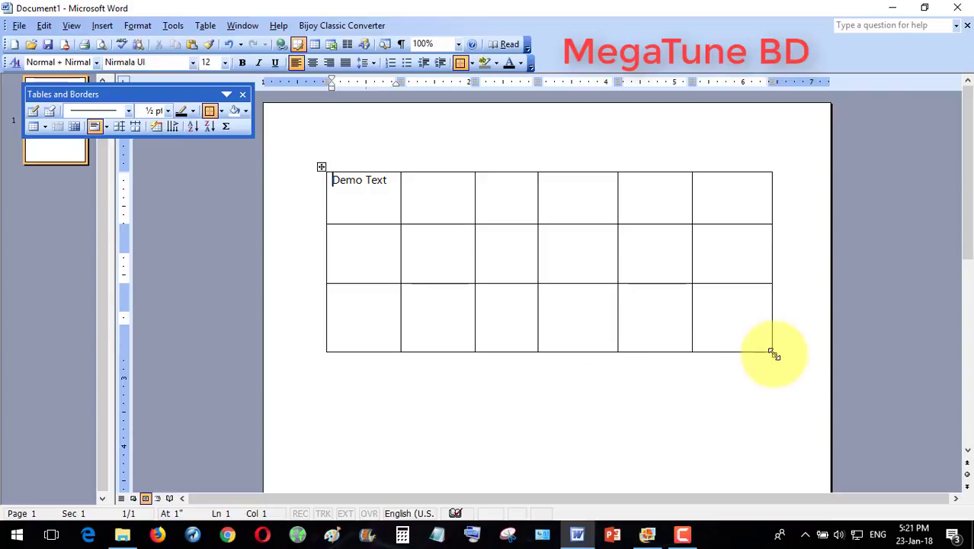
{"action": "left_click_drag", "start_coordinate": [771, 352], "coordinate": [765, 462]}
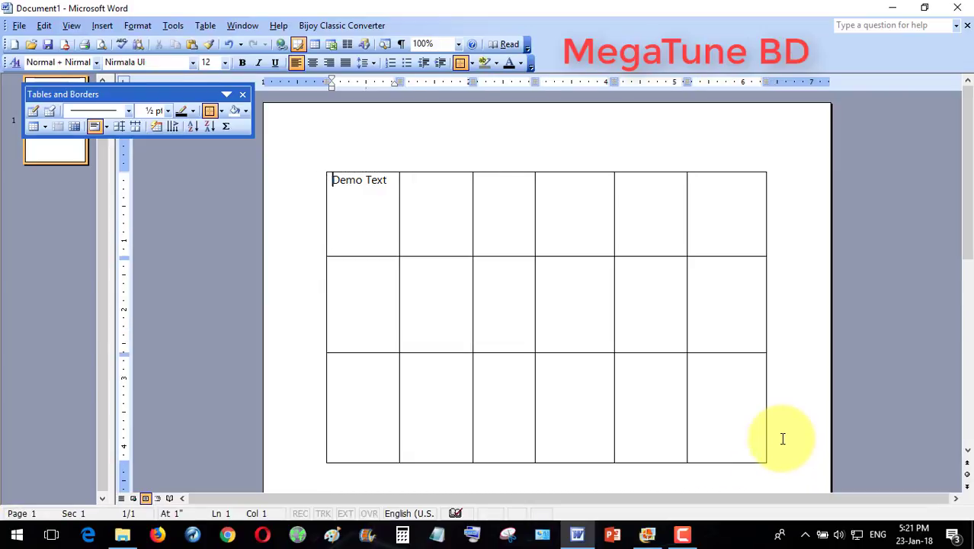
- Step through the cells of the table's bottom and middle rows
{"action": "left_click", "coordinate": [732, 413]}
{"action": "left_click", "coordinate": [659, 392]}
{"action": "left_click", "coordinate": [547, 394]}
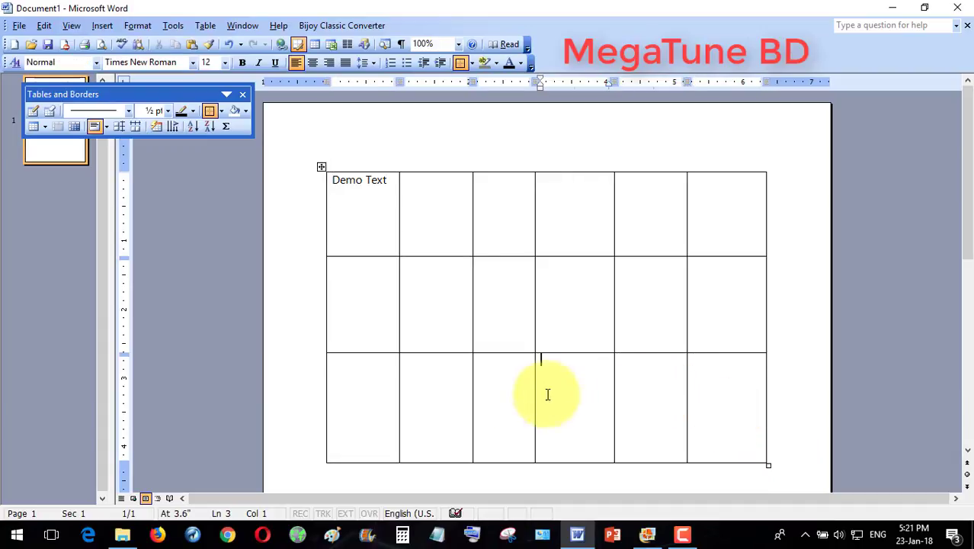
{"action": "left_click", "coordinate": [450, 396]}
{"action": "left_click", "coordinate": [378, 396]}
{"action": "left_click", "coordinate": [358, 308]}
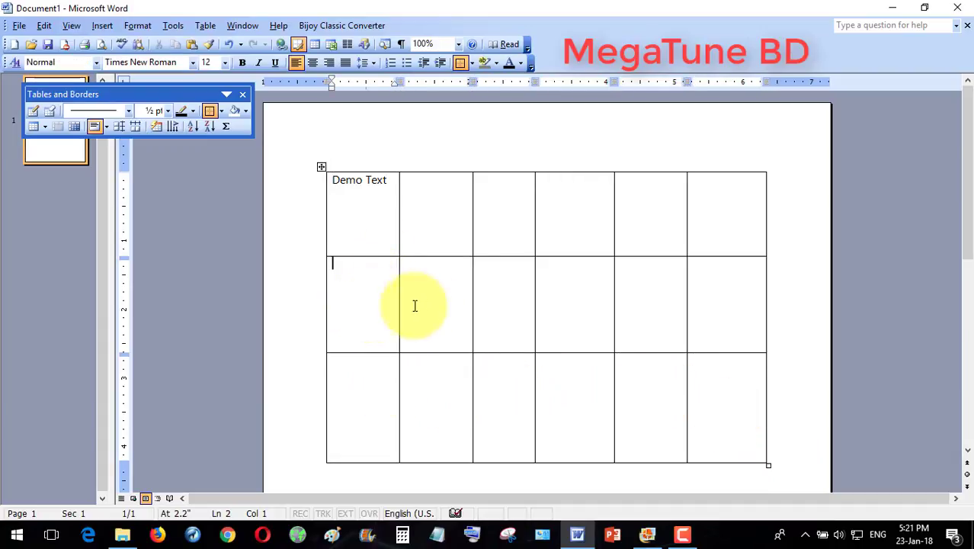
{"action": "left_click", "coordinate": [438, 303]}
{"action": "left_click", "coordinate": [528, 294]}
{"action": "left_click", "coordinate": [632, 304]}
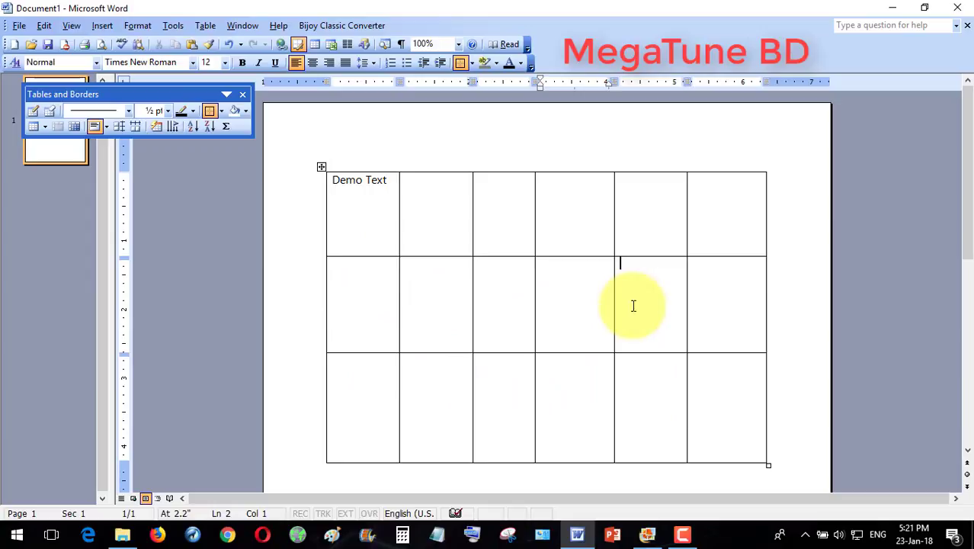
{"action": "left_click", "coordinate": [706, 307]}
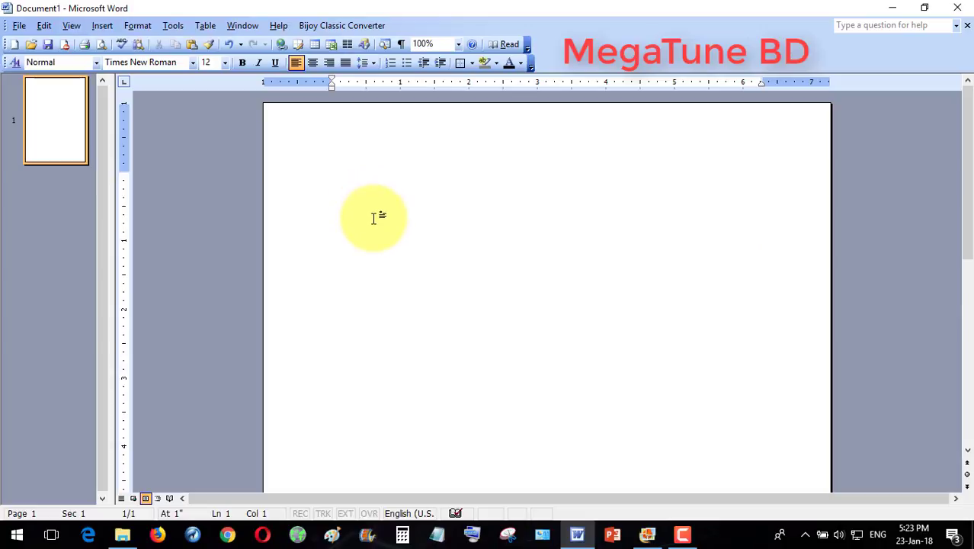
- Insert a table with 4 columns and 4 rows via Table > Insert > Table
{"action": "left_click", "coordinate": [212, 29]}
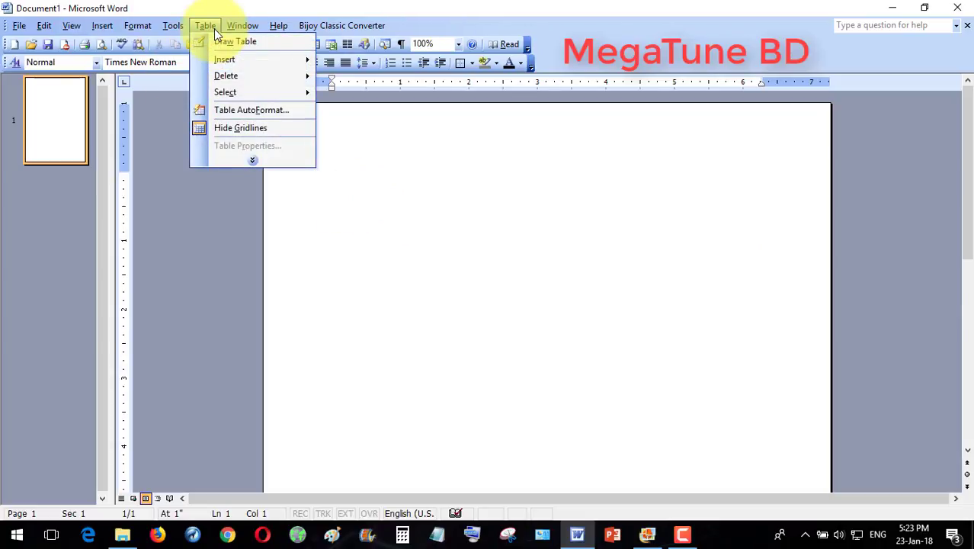
{"action": "mouse_move", "coordinate": [237, 62]}
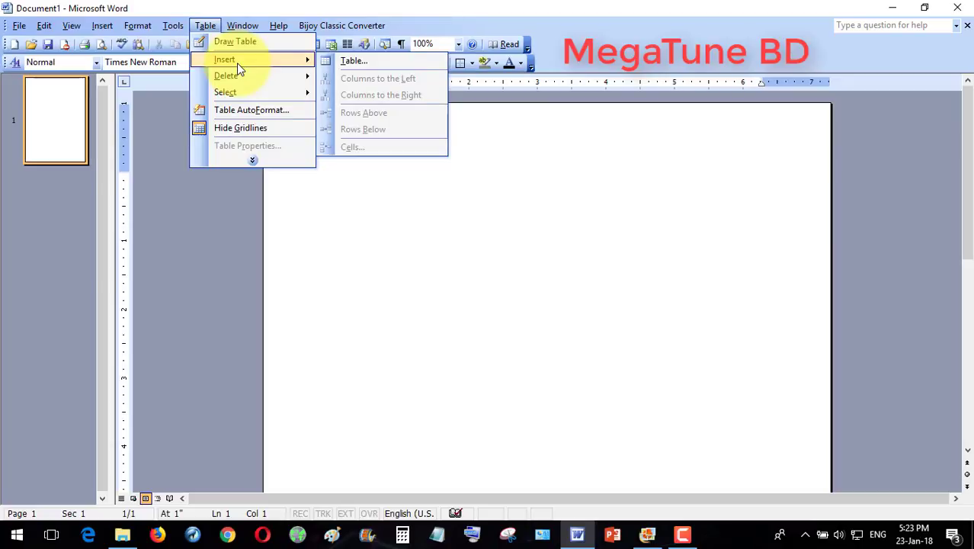
{"action": "left_click", "coordinate": [363, 61]}
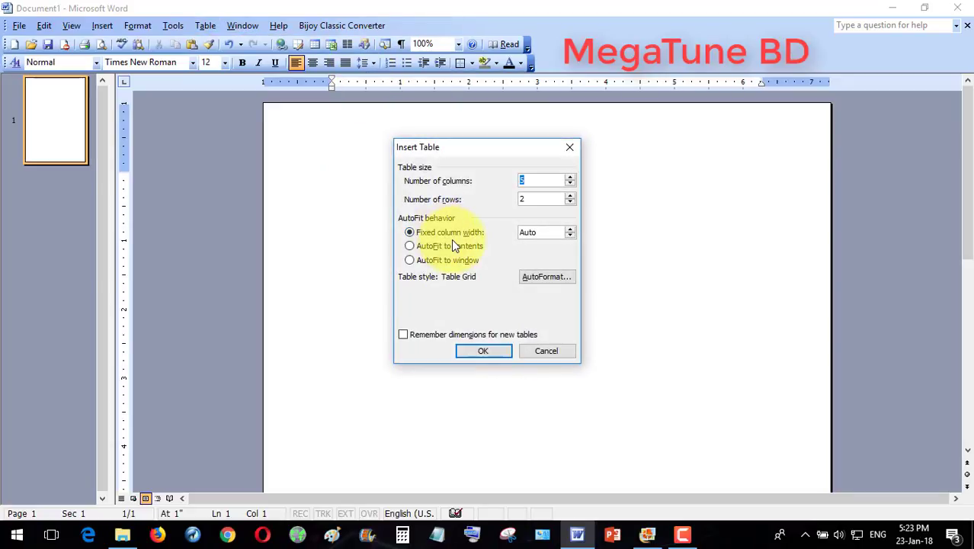
{"action": "left_click", "coordinate": [538, 200]}
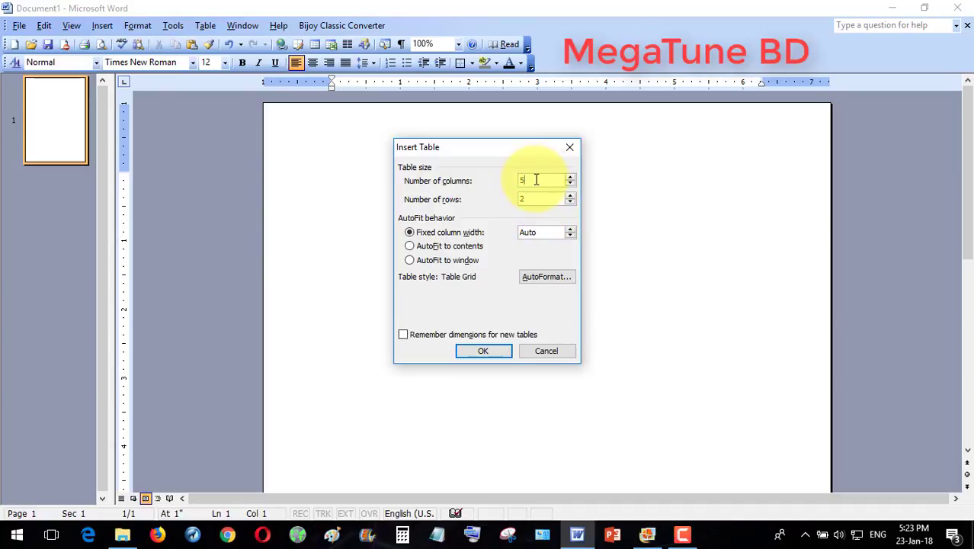
{"action": "key", "text": "BackSpace"}
{"action": "type", "text": "4"}
{"action": "key", "text": "Tab"}
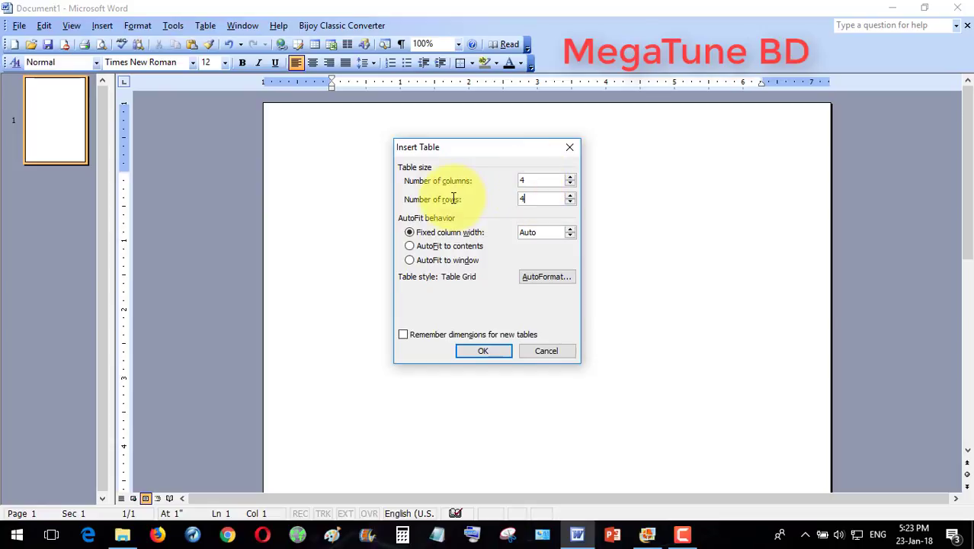
{"action": "type", "text": "4"}
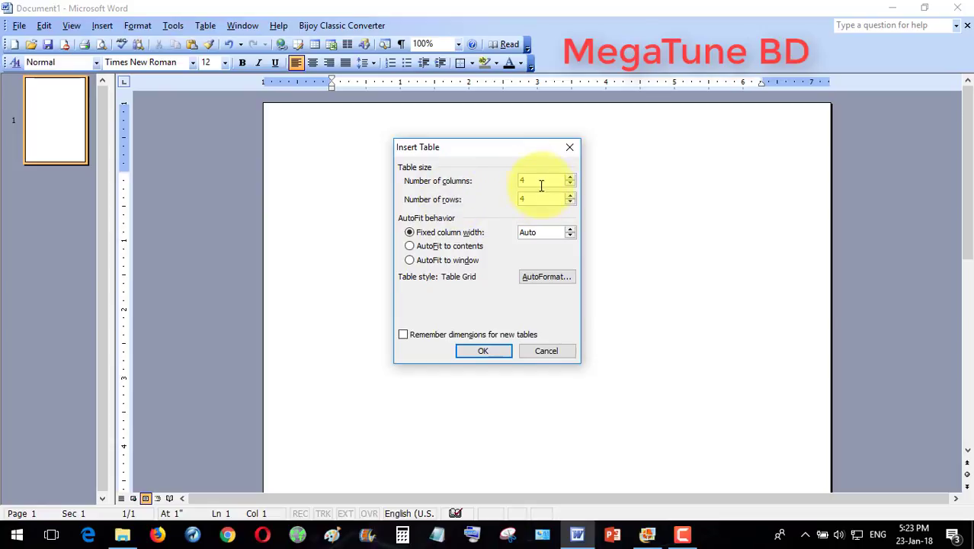
{"action": "left_click", "coordinate": [479, 352]}
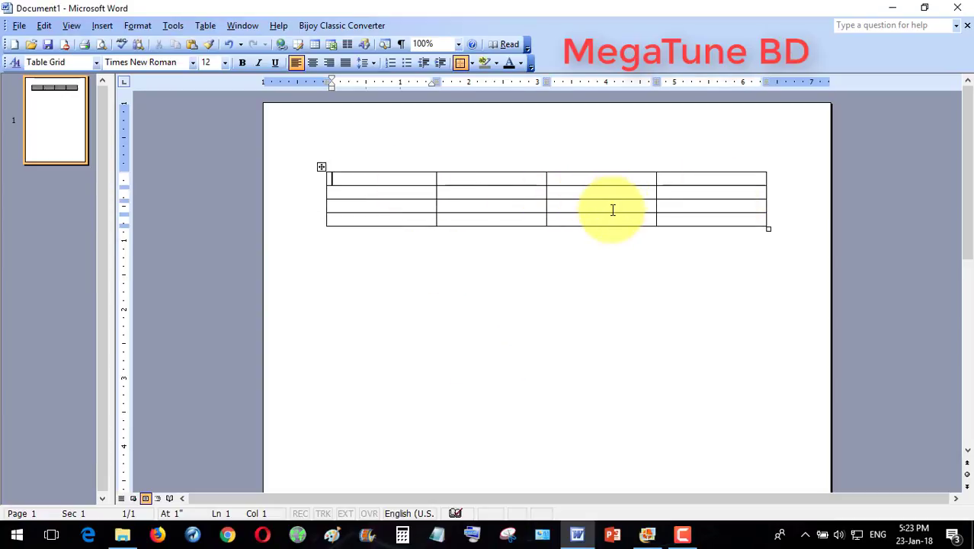
- Move the 4×4 table down and drag its corner so the rows become much taller
{"action": "left_click", "coordinate": [308, 205]}
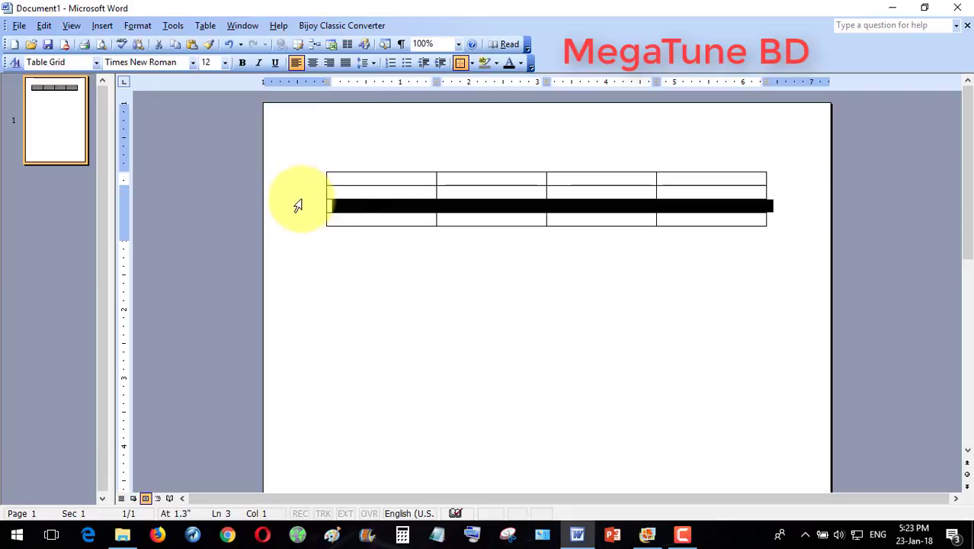
{"action": "left_click", "coordinate": [355, 179]}
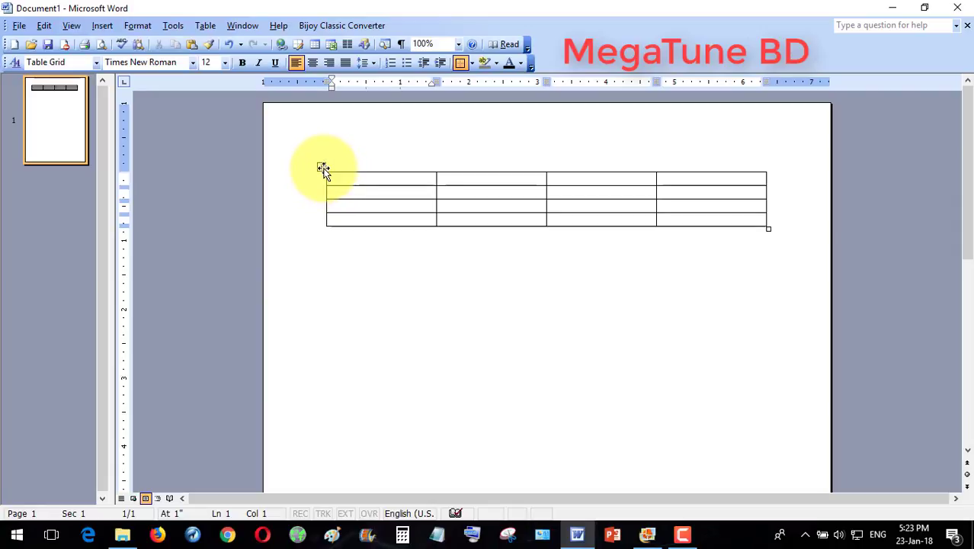
{"action": "mouse_move", "coordinate": [323, 169]}
{"action": "left_mouse_down"}
{"action": "mouse_move", "coordinate": [324, 137]}
{"action": "mouse_move", "coordinate": [332, 299]}
{"action": "mouse_move", "coordinate": [320, 361]}
{"action": "mouse_move", "coordinate": [313, 157]}
{"action": "left_mouse_up"}
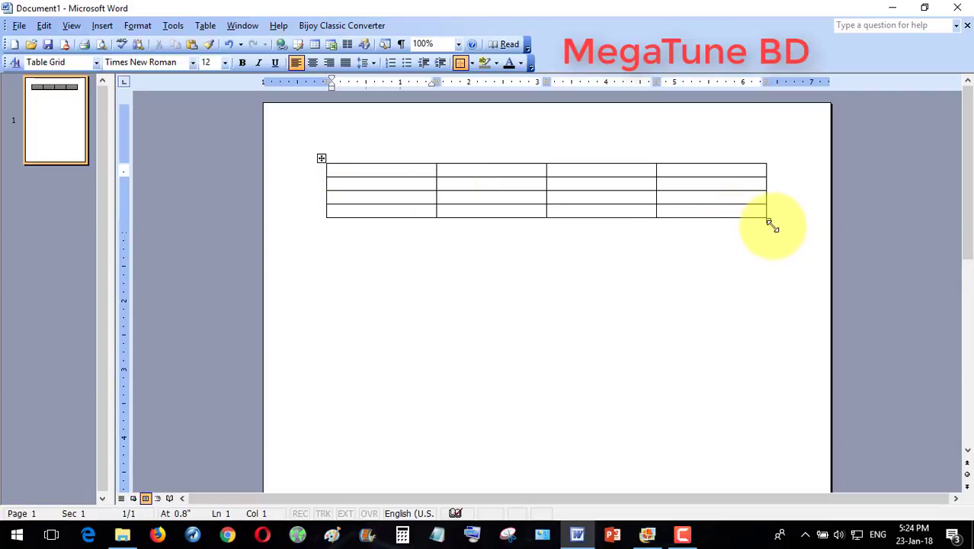
{"action": "left_click_drag", "start_coordinate": [768, 221], "coordinate": [790, 421]}
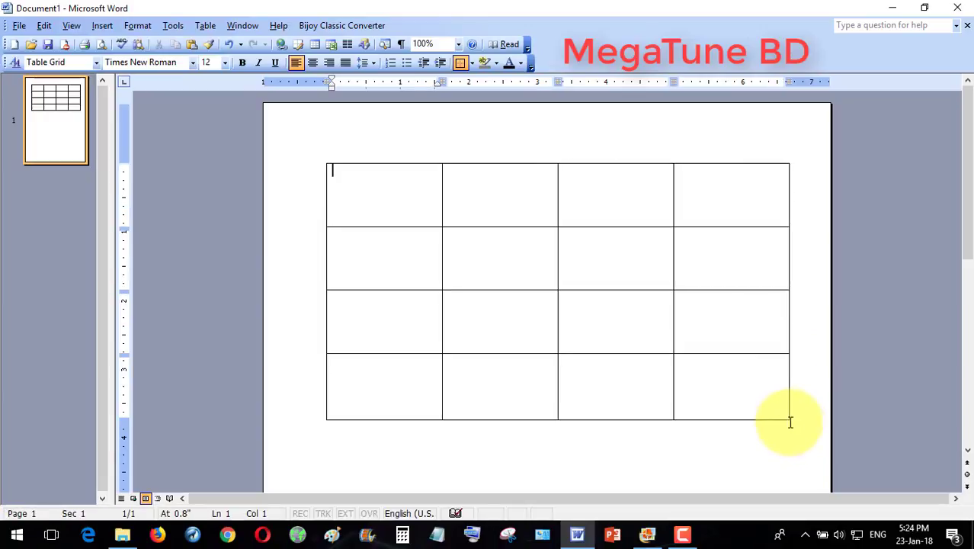
{"action": "left_click", "coordinate": [720, 391]}
{"action": "left_click", "coordinate": [609, 378]}
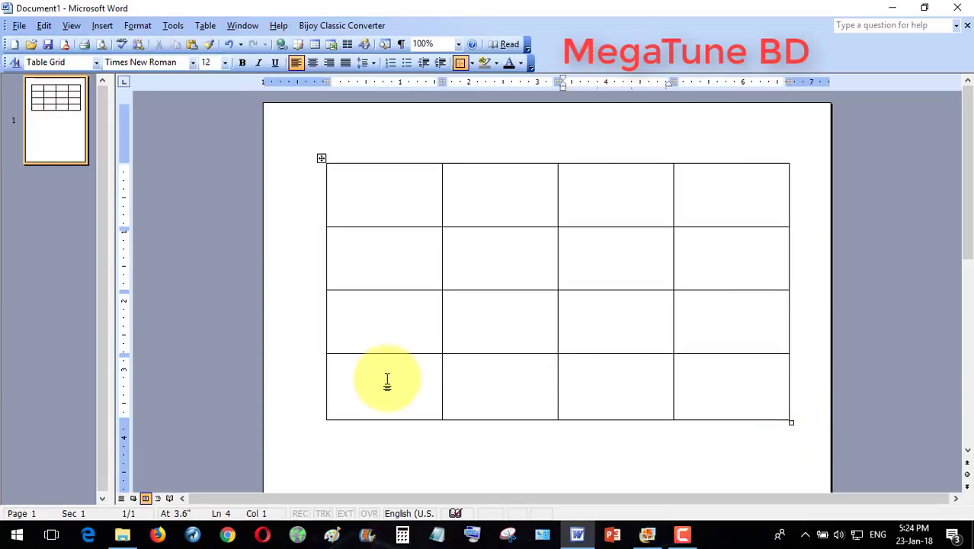
{"action": "left_click", "coordinate": [385, 337]}
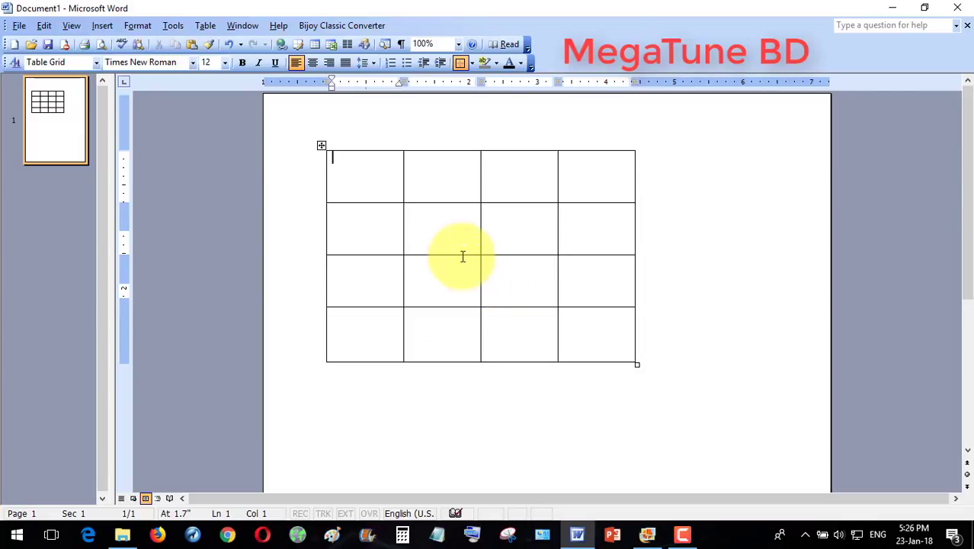
- Insert a new column to the right of the first column
{"action": "left_click", "coordinate": [206, 26]}
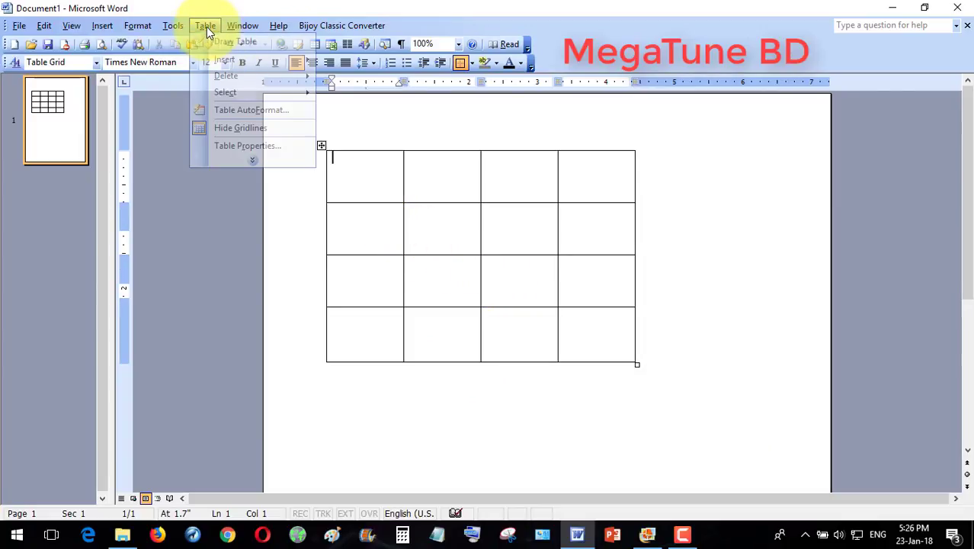
{"action": "mouse_move", "coordinate": [236, 61]}
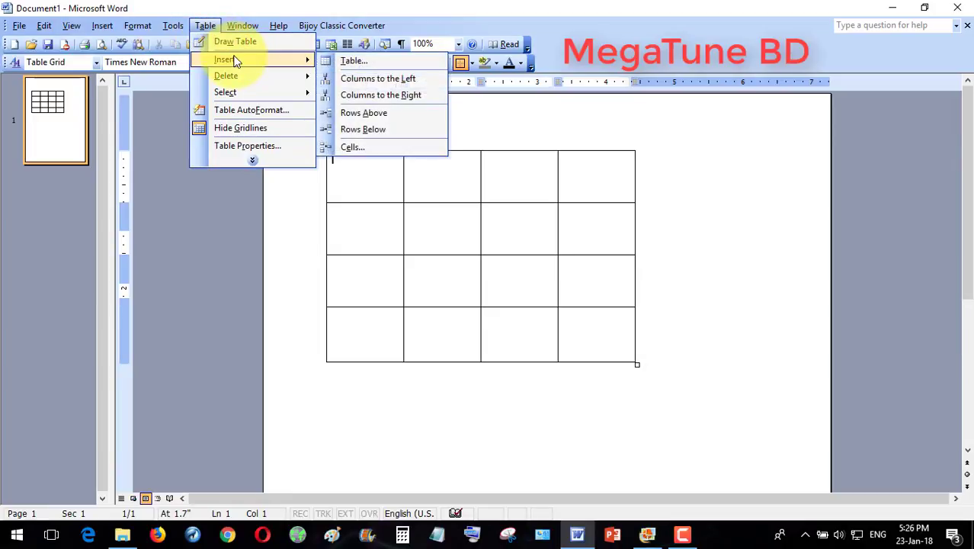
{"action": "left_click", "coordinate": [375, 100]}
{"action": "left_click", "coordinate": [456, 174]}
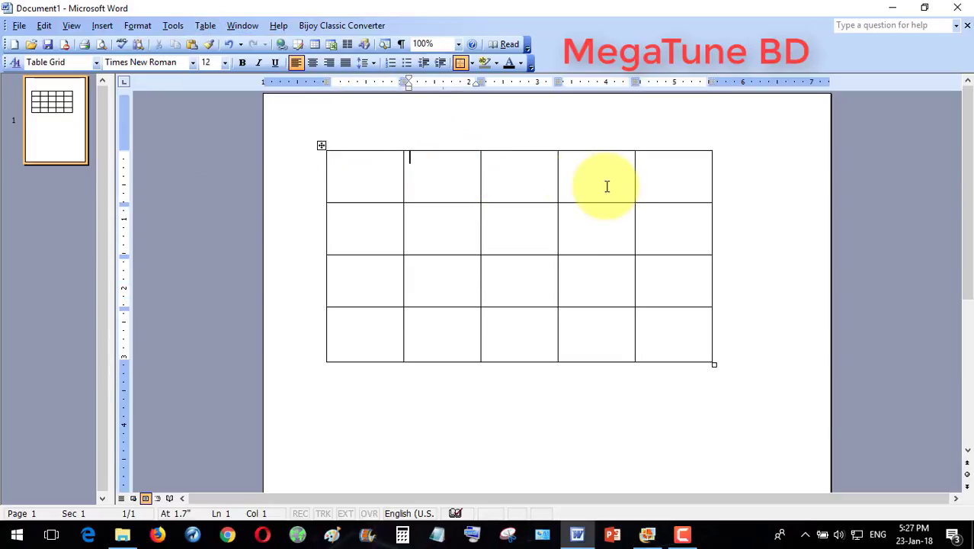
- Insert a new row above the top row, making the table 5 × 5
{"action": "left_click", "coordinate": [351, 190]}
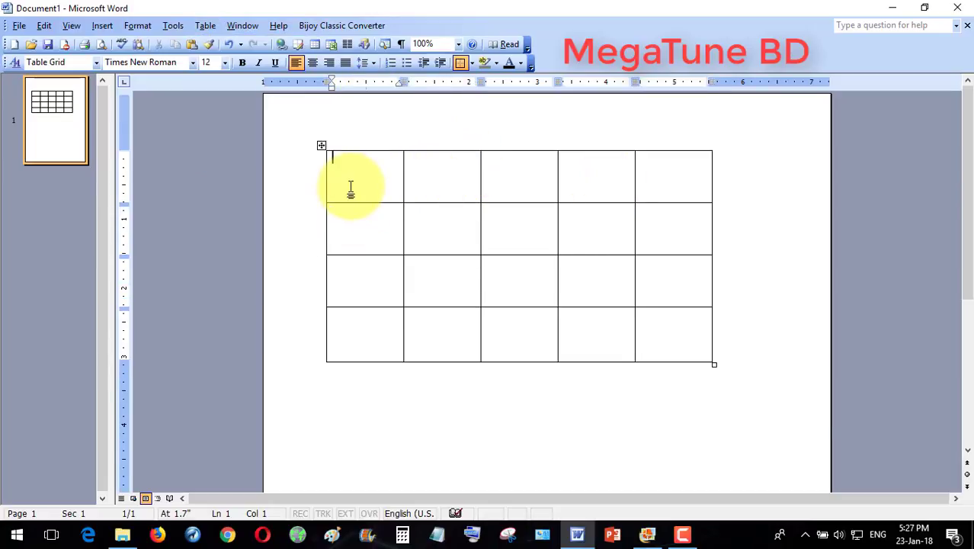
{"action": "left_click", "coordinate": [204, 29]}
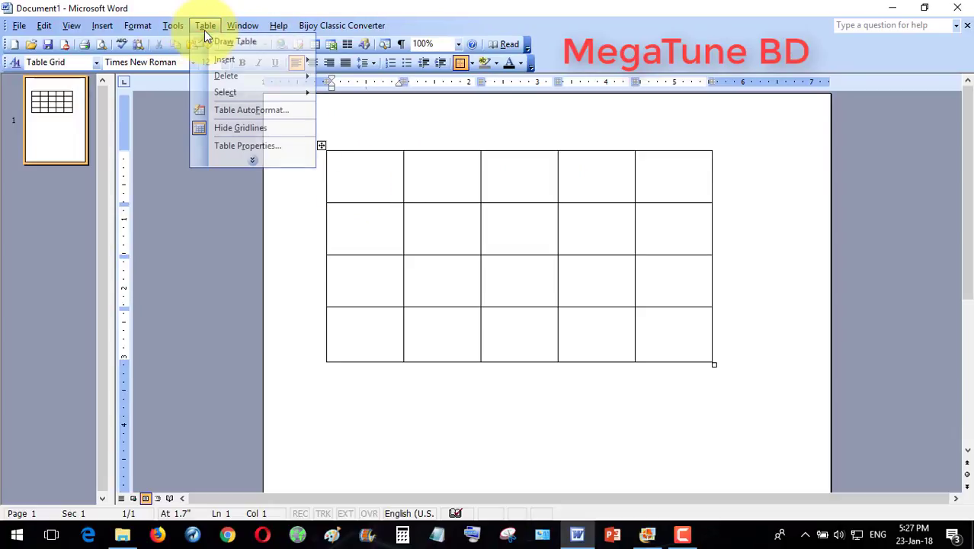
{"action": "mouse_move", "coordinate": [269, 61]}
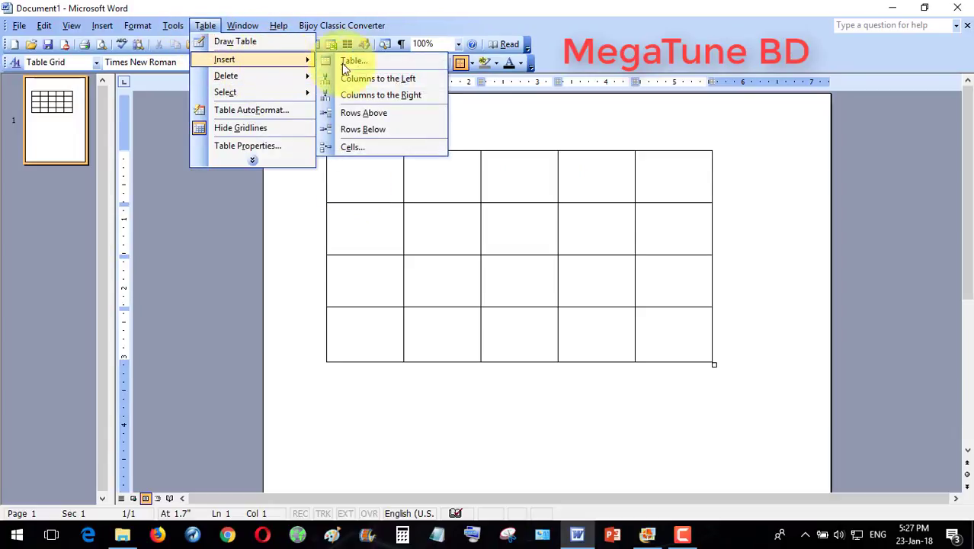
{"action": "left_click", "coordinate": [385, 116]}
{"action": "left_click", "coordinate": [382, 228]}
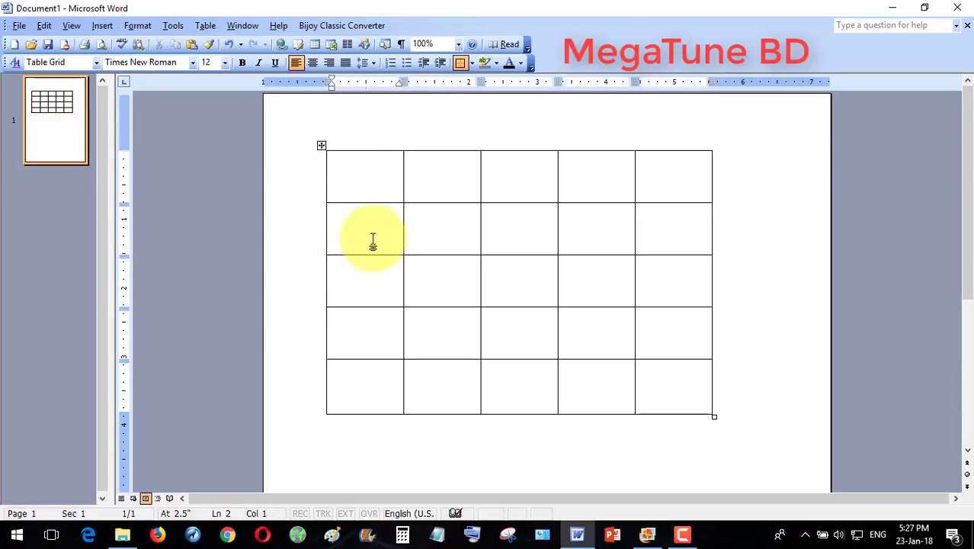
- Insert a cell at the start of row 2 with 'Shift cells down', adding a sixth row
{"action": "left_click", "coordinate": [205, 27]}
{"action": "mouse_move", "coordinate": [243, 61]}
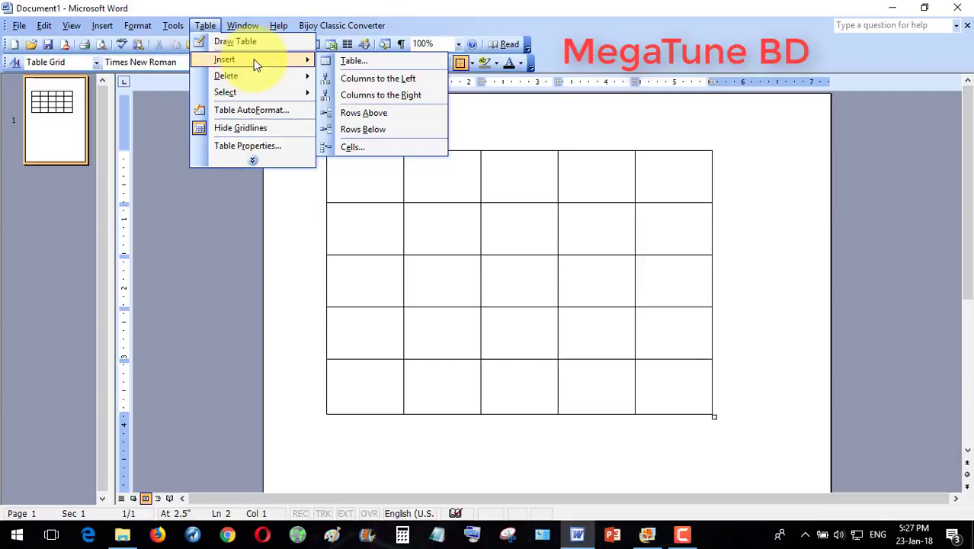
{"action": "left_click", "coordinate": [355, 148]}
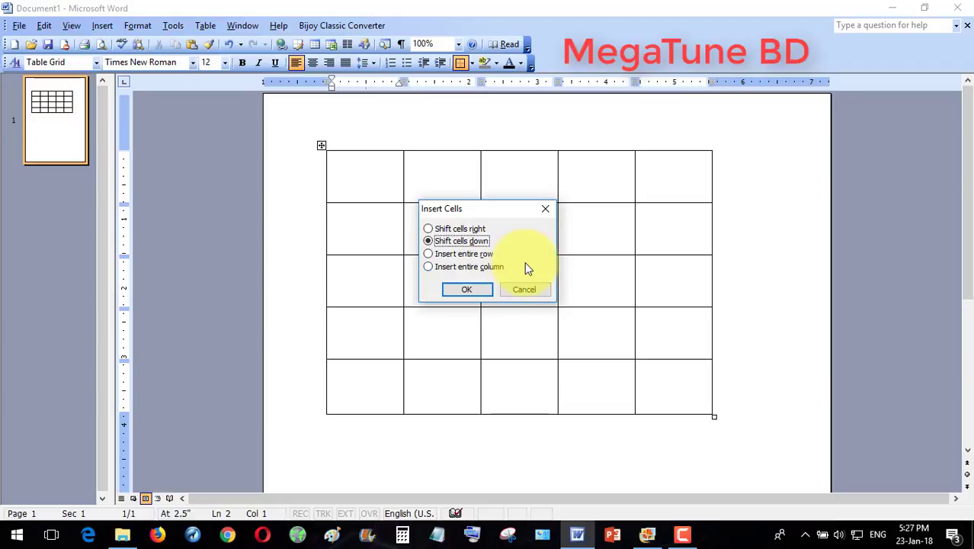
{"action": "left_click", "coordinate": [464, 288]}
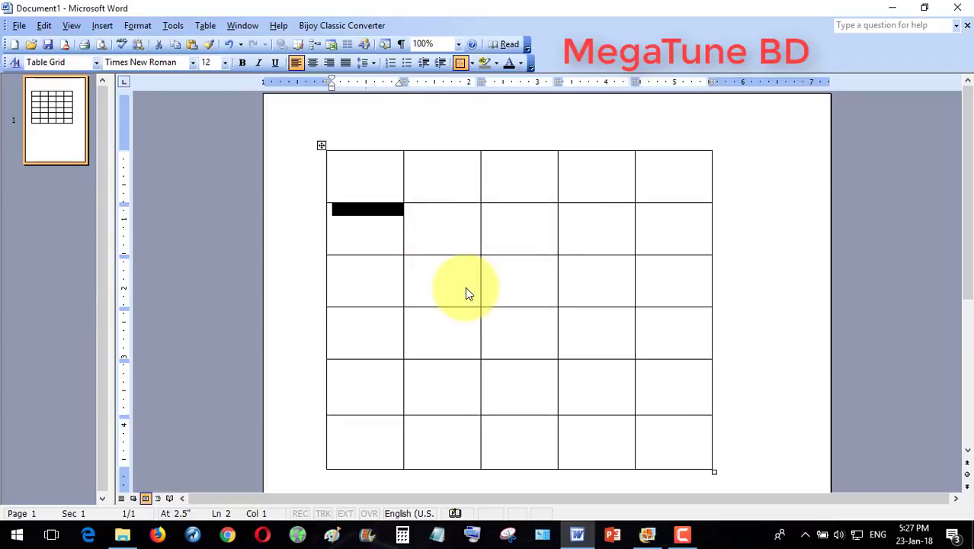
{"action": "left_click", "coordinate": [354, 229]}
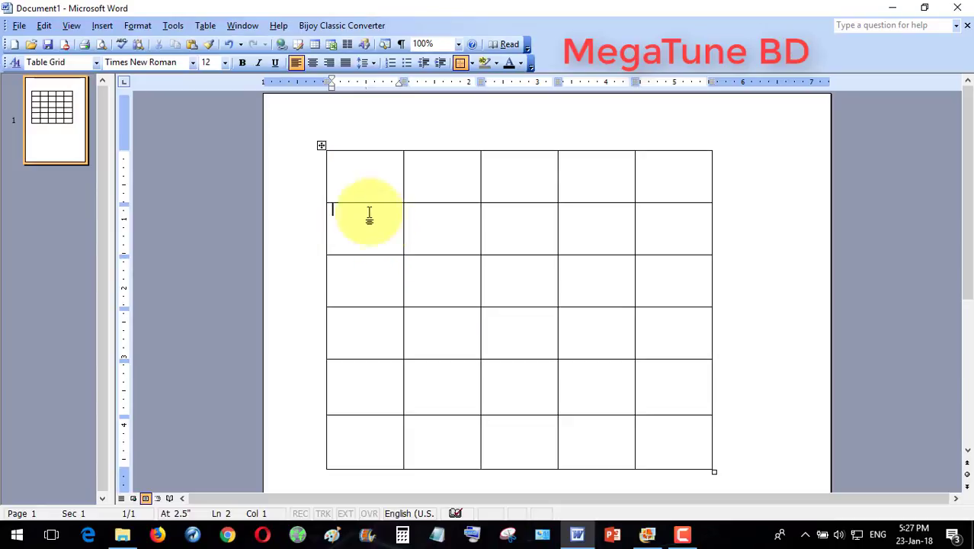
- Delete row 2's first cell using 'Shift cells left'
{"action": "left_click", "coordinate": [192, 27]}
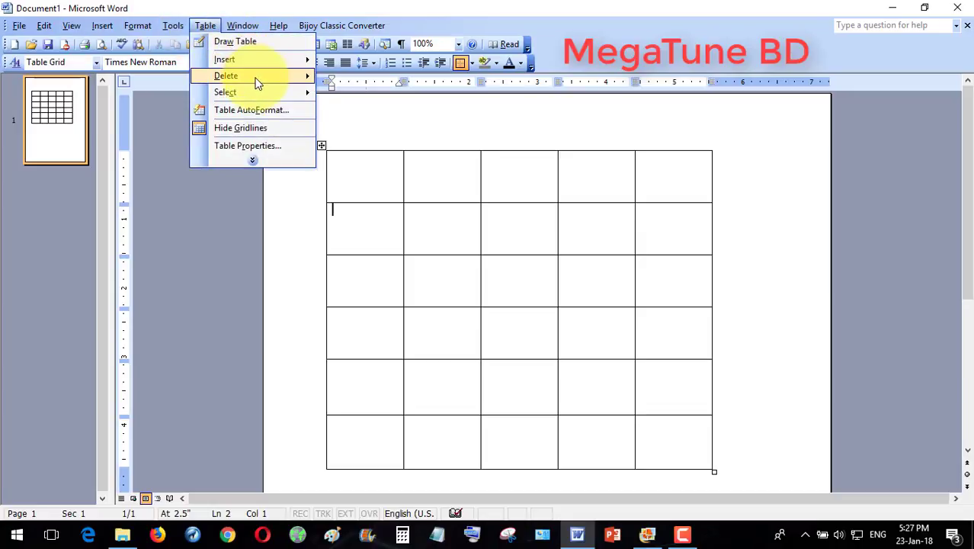
{"action": "mouse_move", "coordinate": [257, 83]}
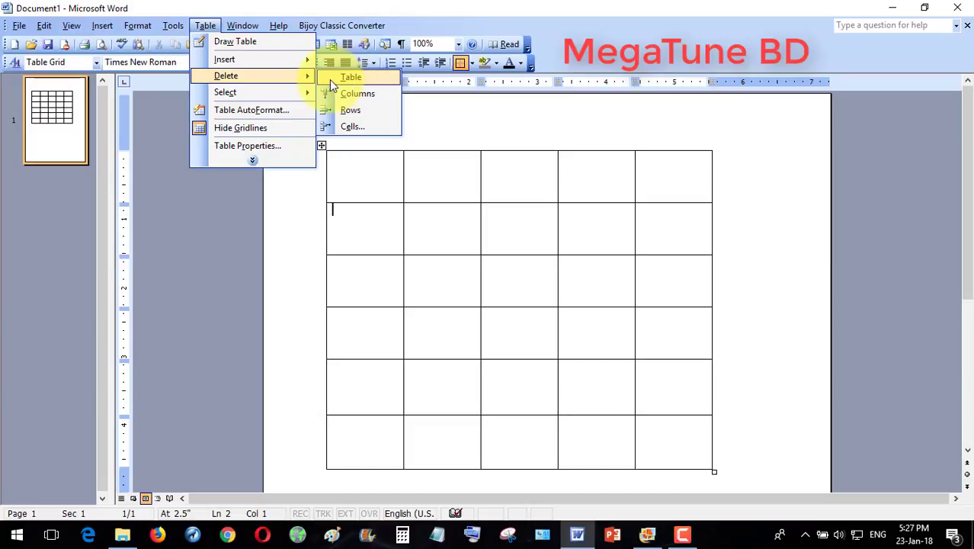
{"action": "left_click", "coordinate": [352, 128]}
{"action": "left_click", "coordinate": [464, 293]}
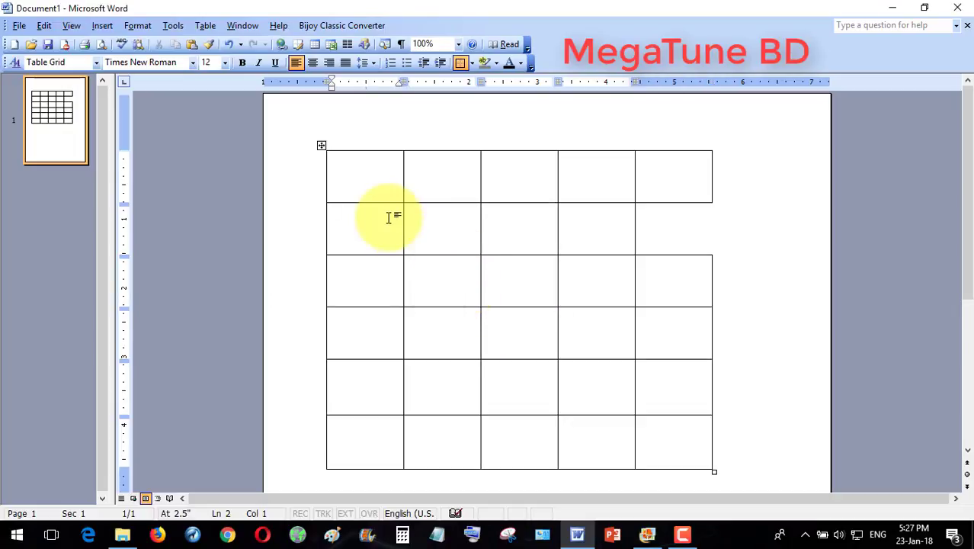
{"action": "left_click", "coordinate": [205, 26]}
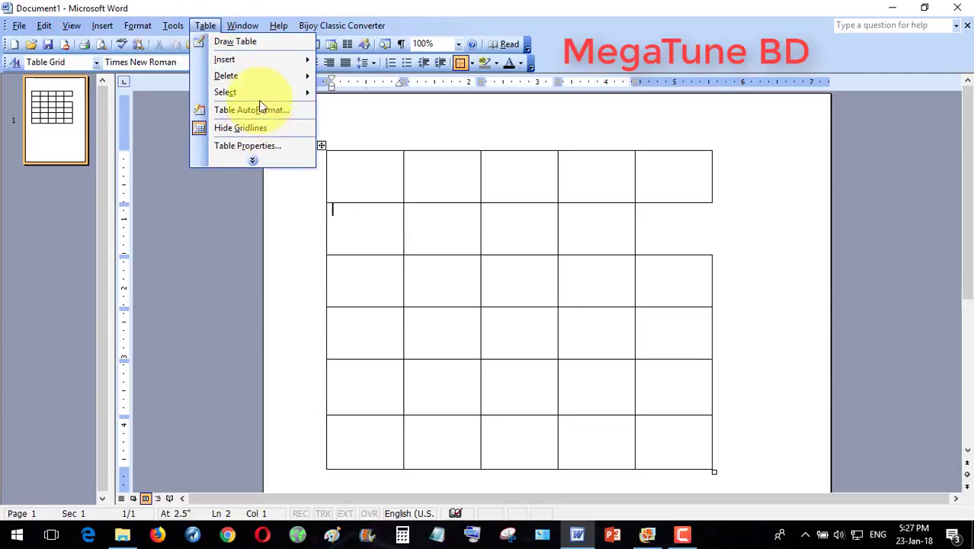
{"action": "left_click", "coordinate": [252, 160]}
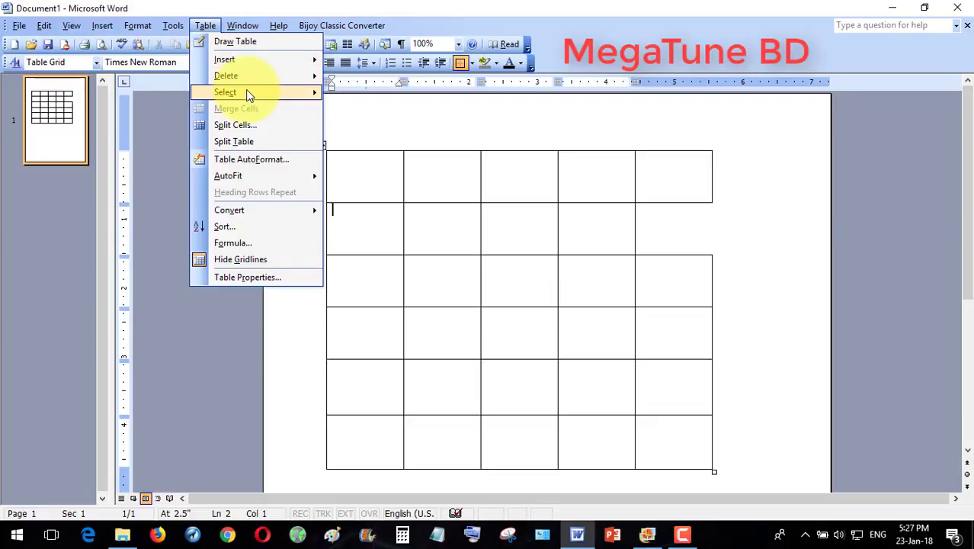
{"action": "mouse_move", "coordinate": [248, 92]}
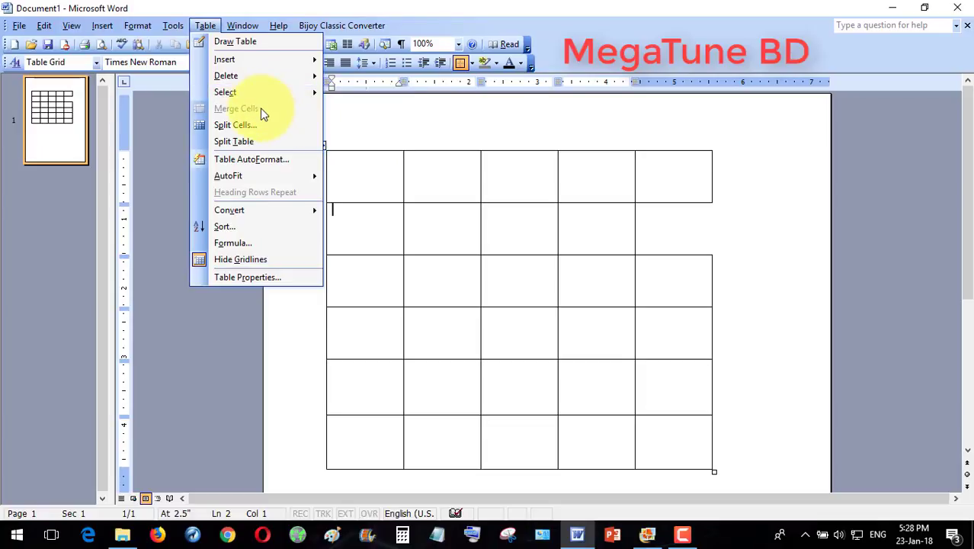
{"action": "left_click", "coordinate": [364, 183]}
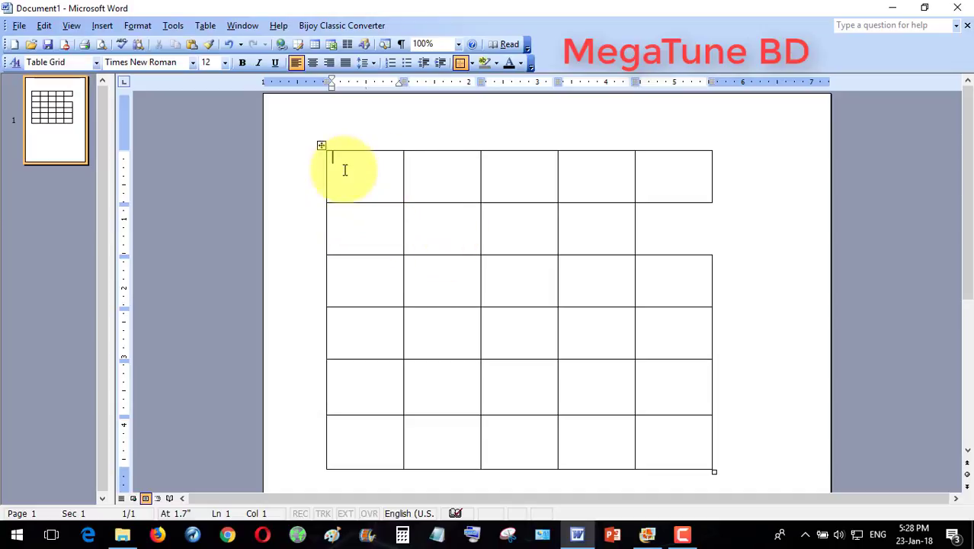
- Merge the four top-left cells (first two rows and columns) into one large cell
{"action": "left_click", "coordinate": [416, 200], "text": "shift"}
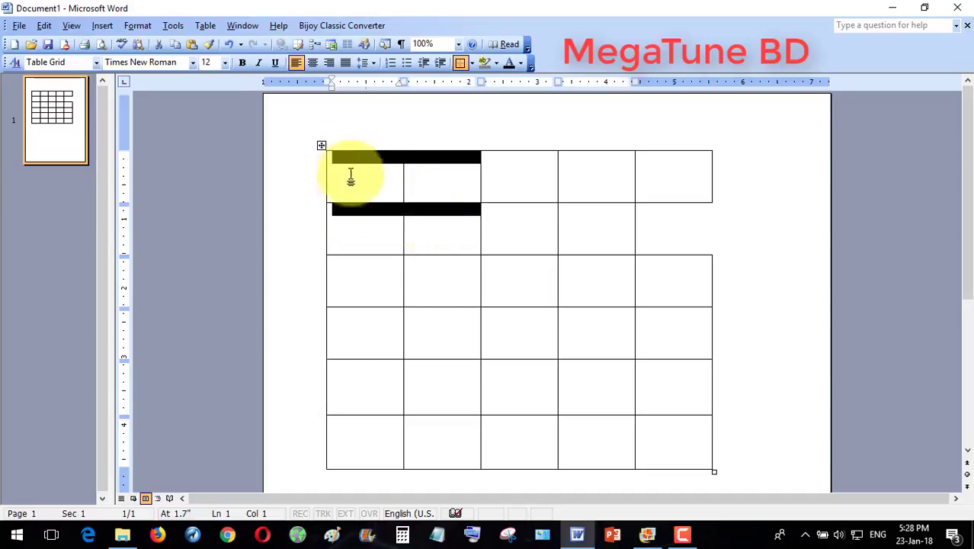
{"action": "left_click", "coordinate": [205, 26]}
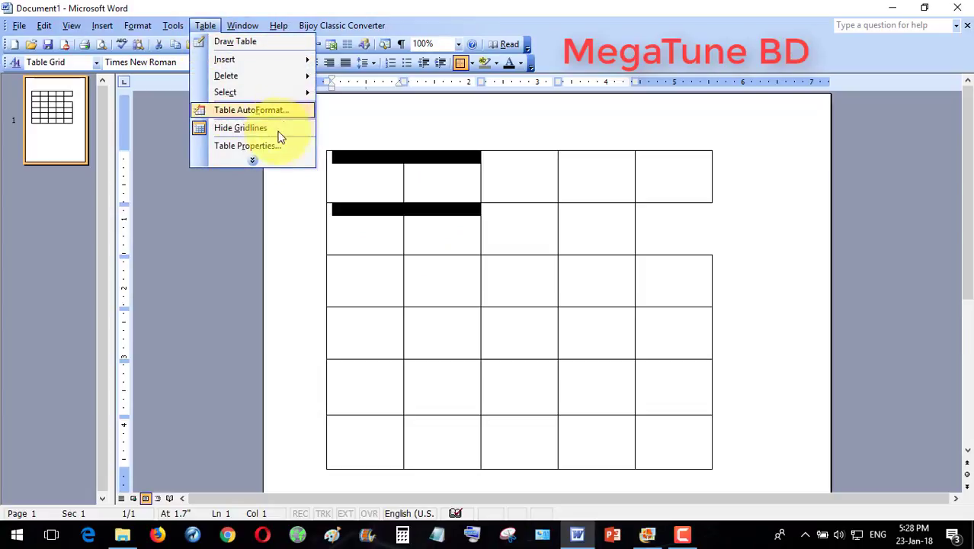
{"action": "left_click", "coordinate": [256, 162]}
{"action": "left_click", "coordinate": [242, 108]}
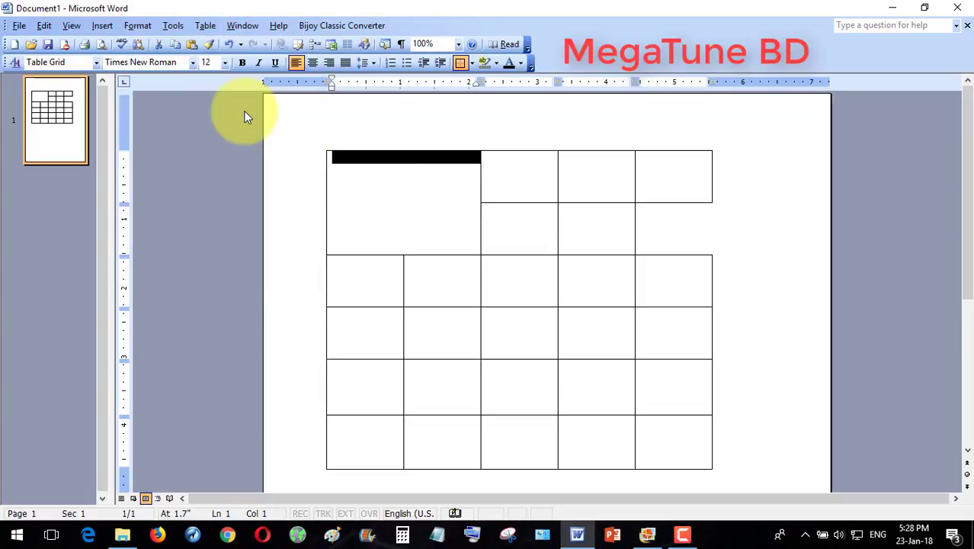
{"action": "left_click", "coordinate": [400, 191]}
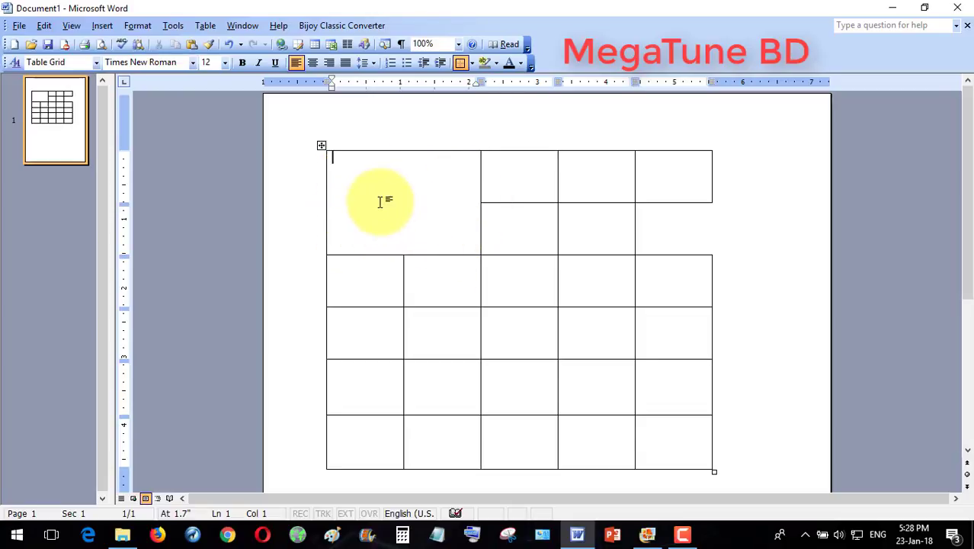
{"action": "left_click", "coordinate": [440, 284]}
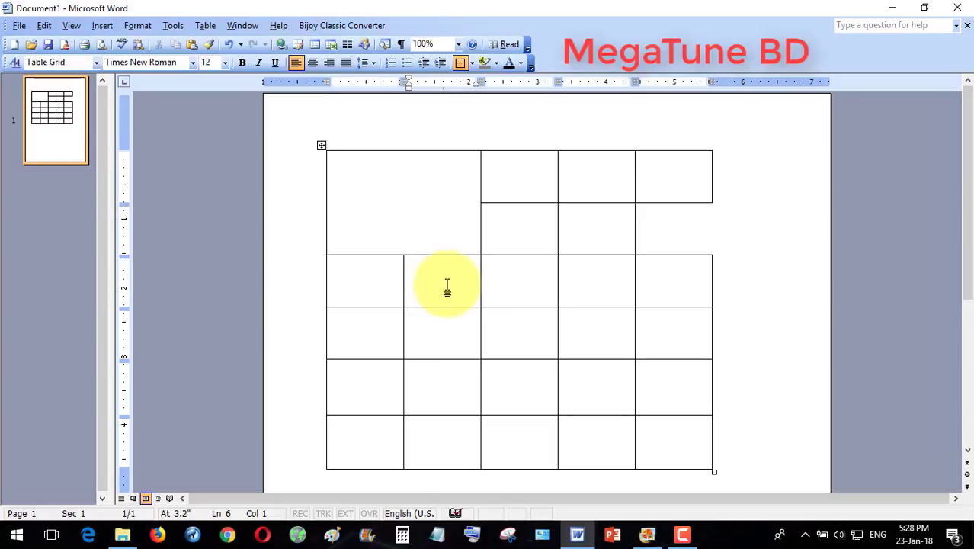
- Split the cell at row 3, column 2 into a grid of 4 columns by 2 rows
{"action": "left_click", "coordinate": [207, 27]}
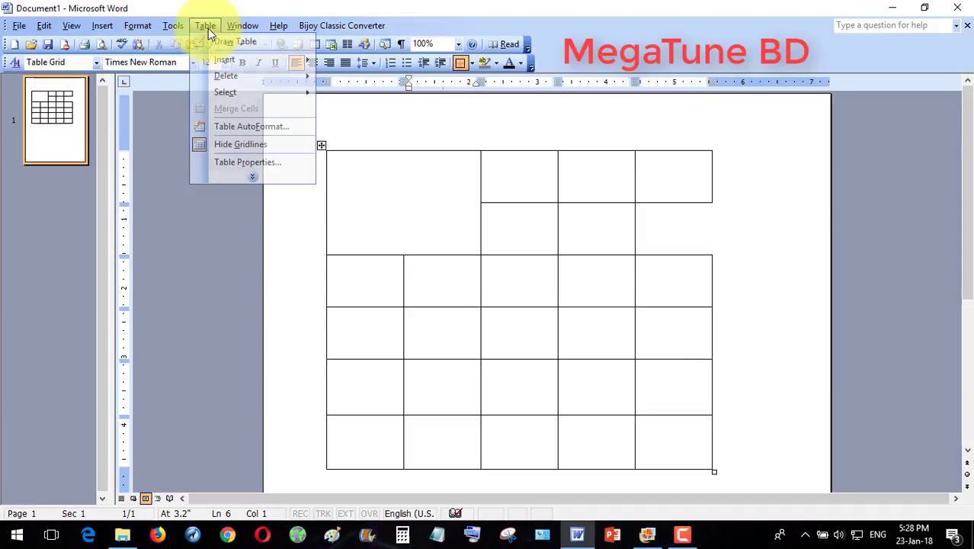
{"action": "left_click", "coordinate": [253, 177]}
{"action": "left_click", "coordinate": [242, 123]}
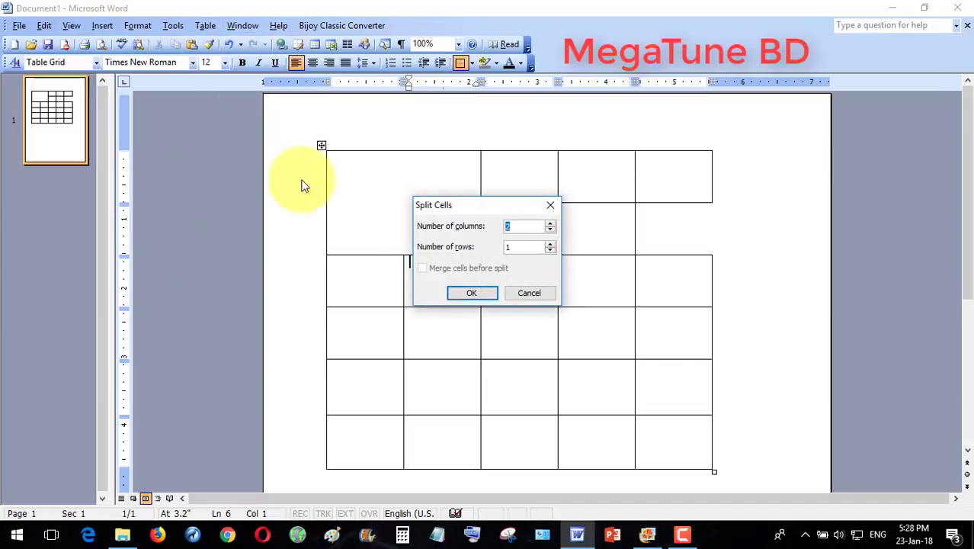
{"action": "left_click", "coordinate": [550, 226]}
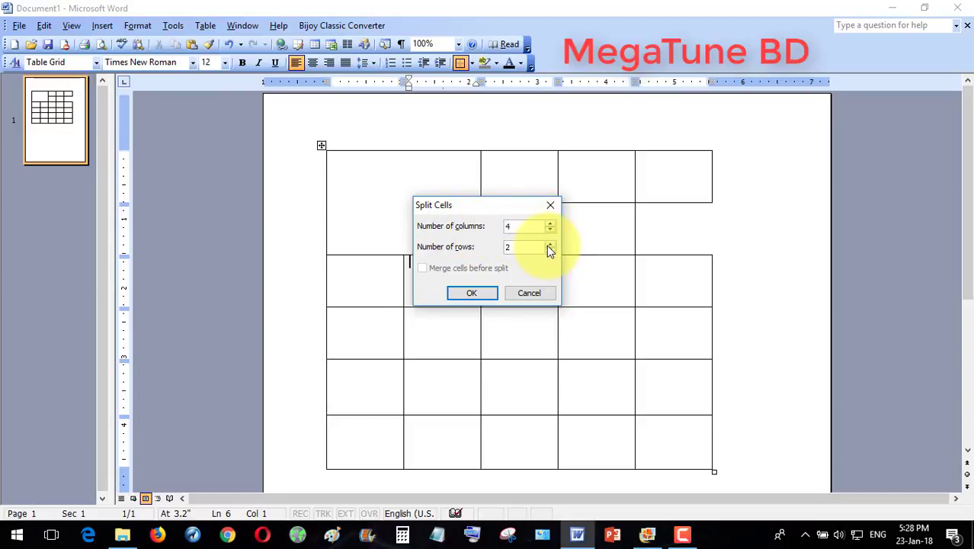
{"action": "left_click", "coordinate": [486, 289]}
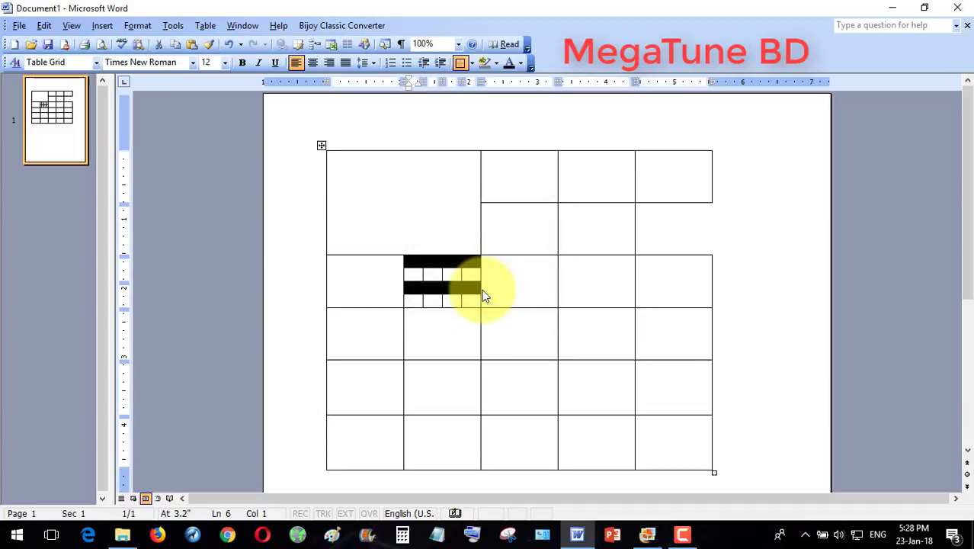
{"action": "left_click", "coordinate": [451, 294]}
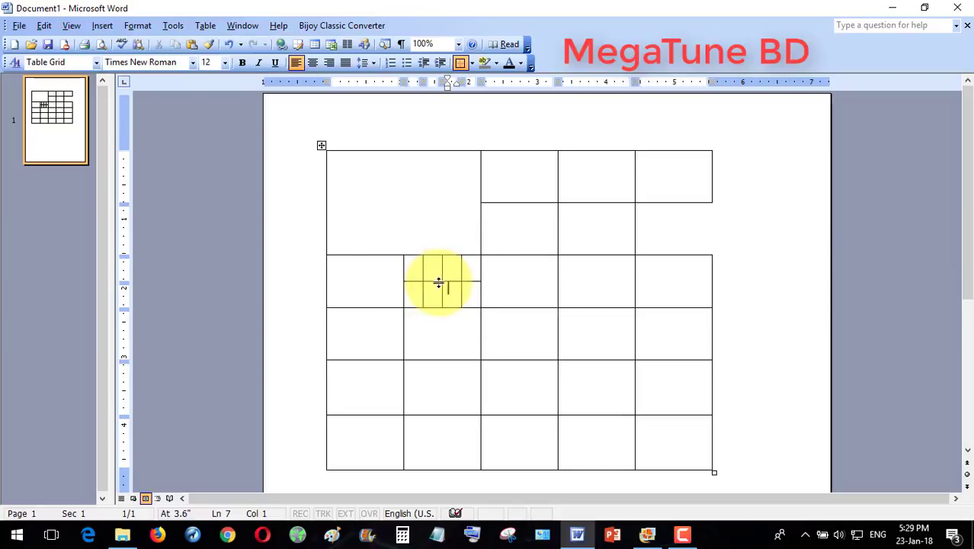
- Expand the Table menu to reveal all commands, including Sort and Table AutoFormat
{"action": "left_click", "coordinate": [209, 28]}
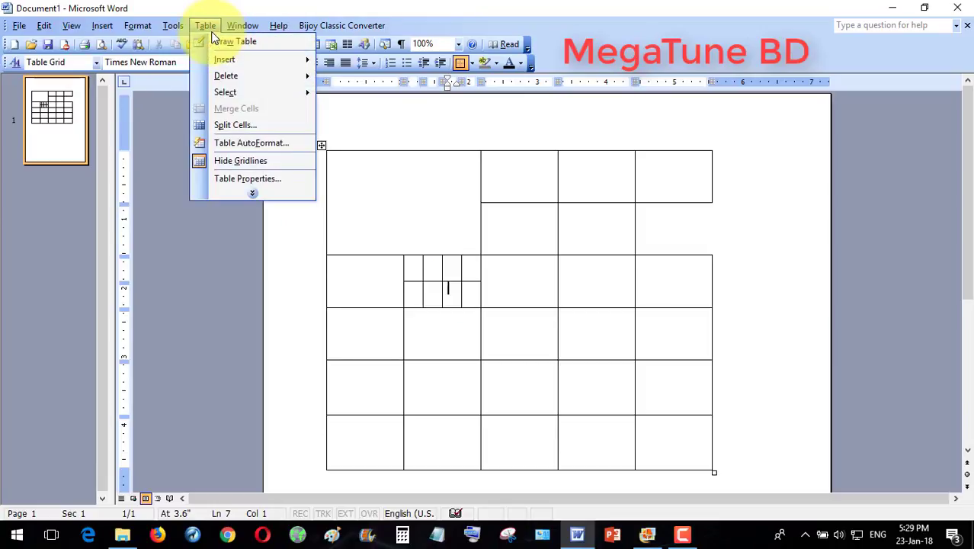
{"action": "left_click", "coordinate": [256, 193]}
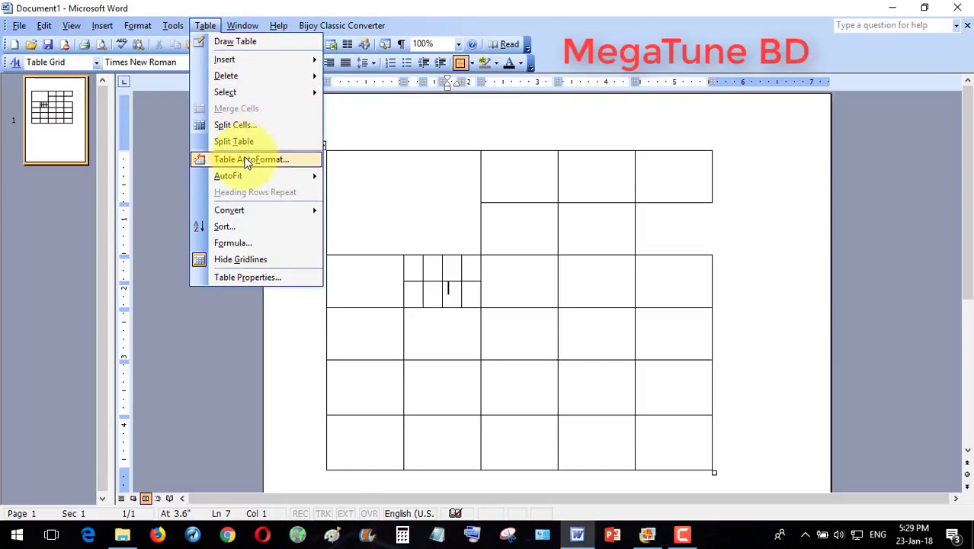
{"action": "mouse_move", "coordinate": [250, 176]}
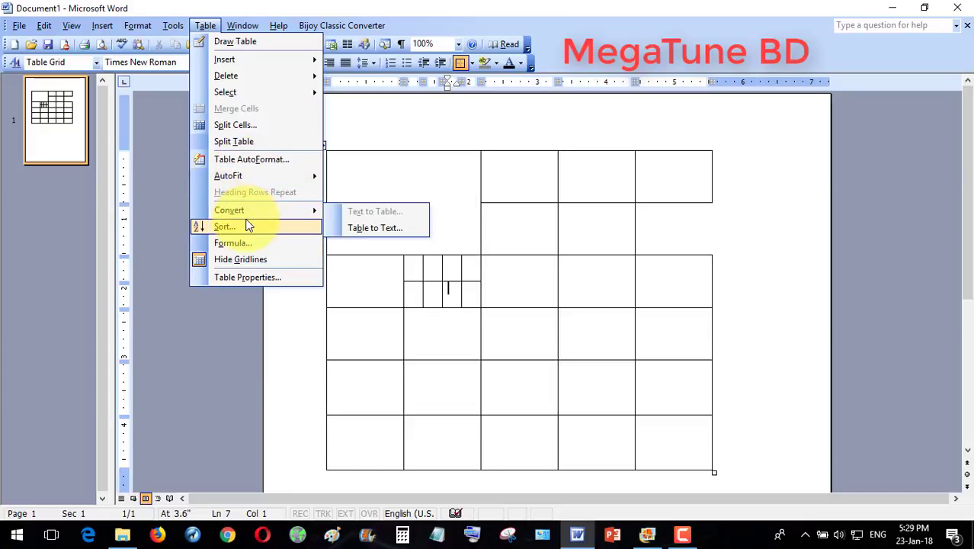
- In Table AutoFormat, preview several Table Classic styles and select Table Colorful 1
{"action": "left_click", "coordinate": [270, 163]}
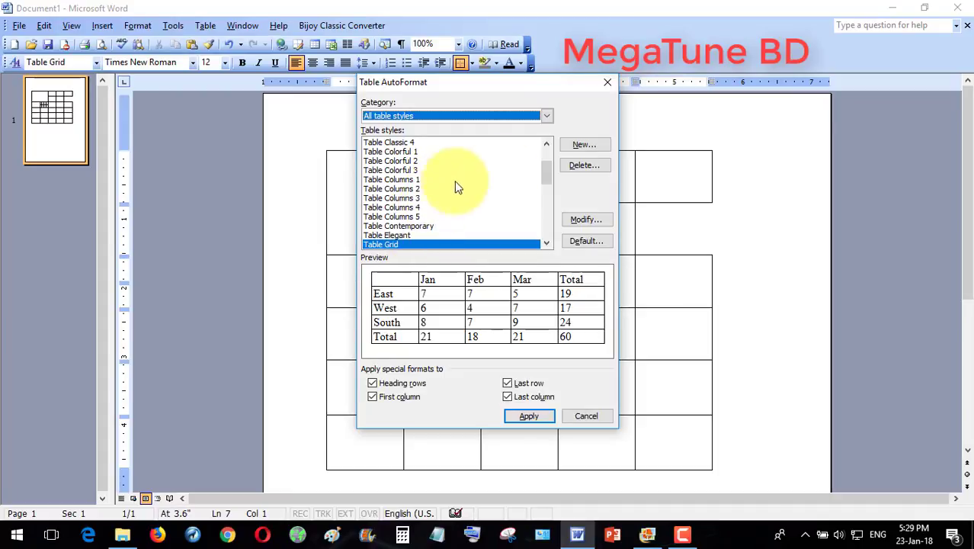
{"action": "left_click_drag", "start_coordinate": [546, 173], "coordinate": [545, 163]}
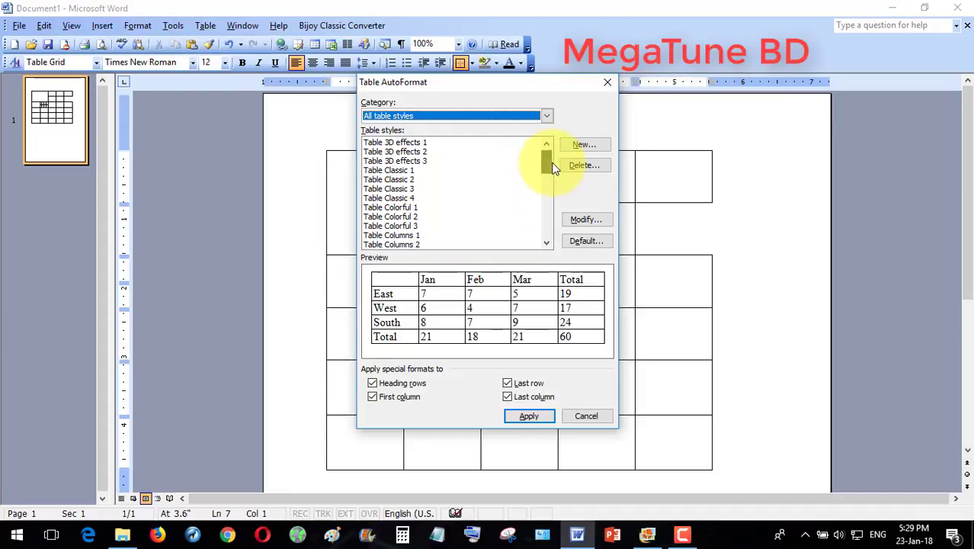
{"action": "left_click", "coordinate": [410, 170]}
{"action": "left_click", "coordinate": [419, 188]}
{"action": "left_click", "coordinate": [418, 197]}
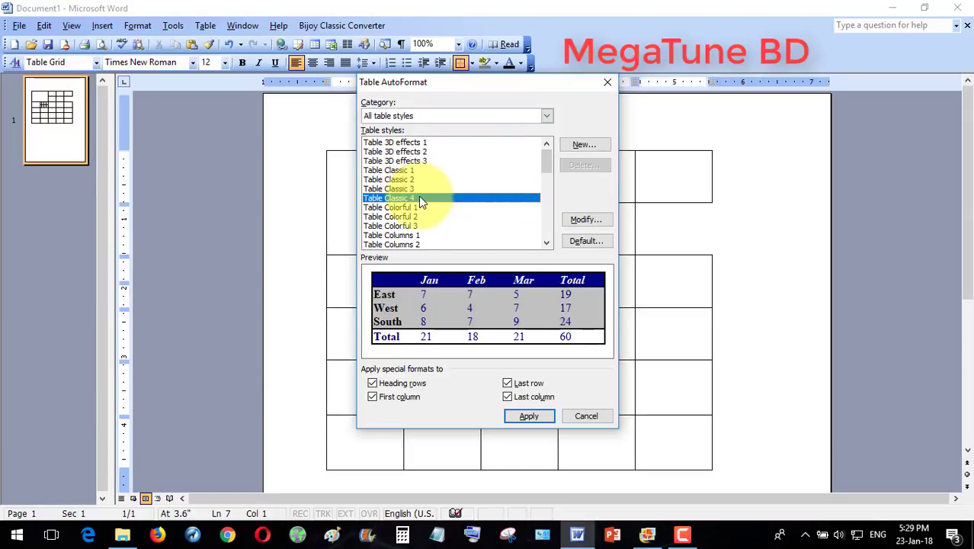
{"action": "left_click", "coordinate": [418, 216]}
{"action": "left_click", "coordinate": [416, 208]}
{"action": "left_click", "coordinate": [416, 202]}
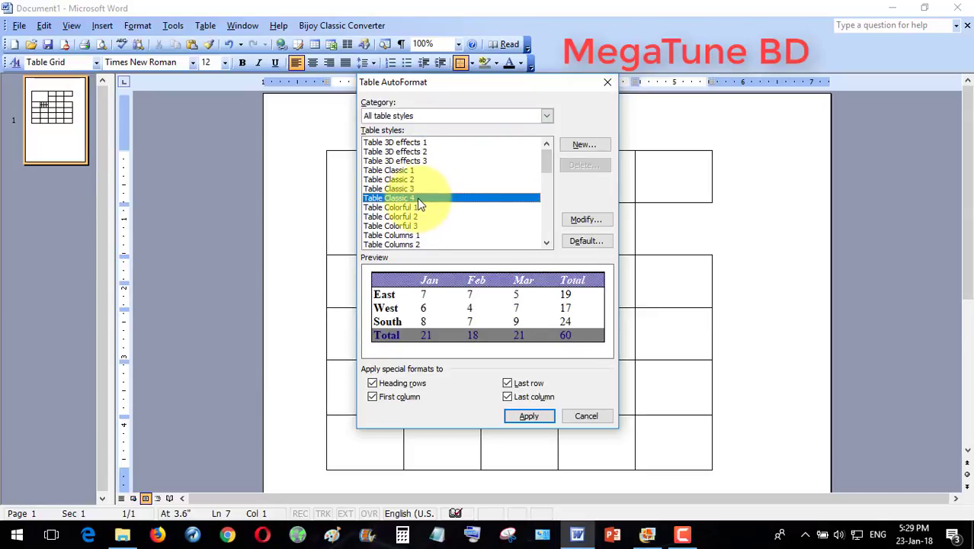
{"action": "left_click", "coordinate": [417, 206]}
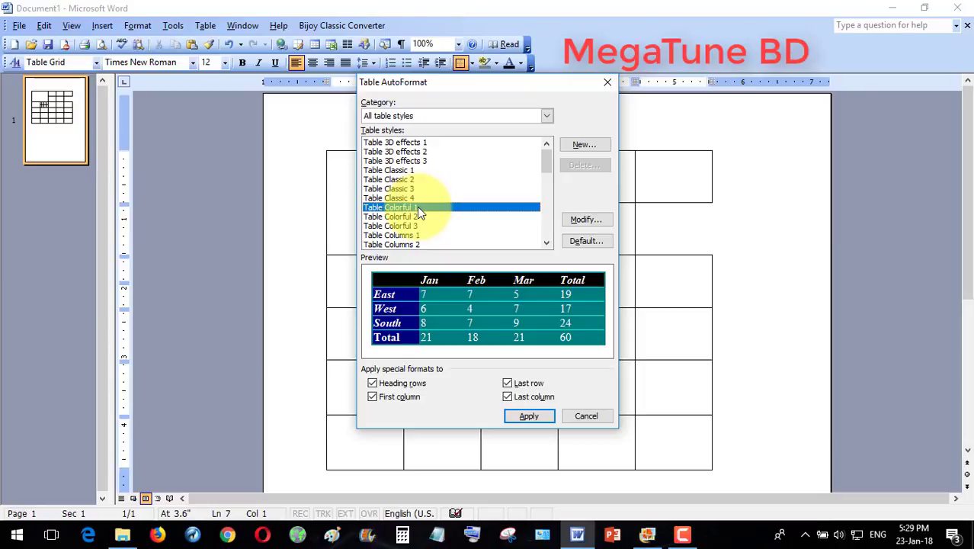
{"action": "left_click", "coordinate": [590, 221]}
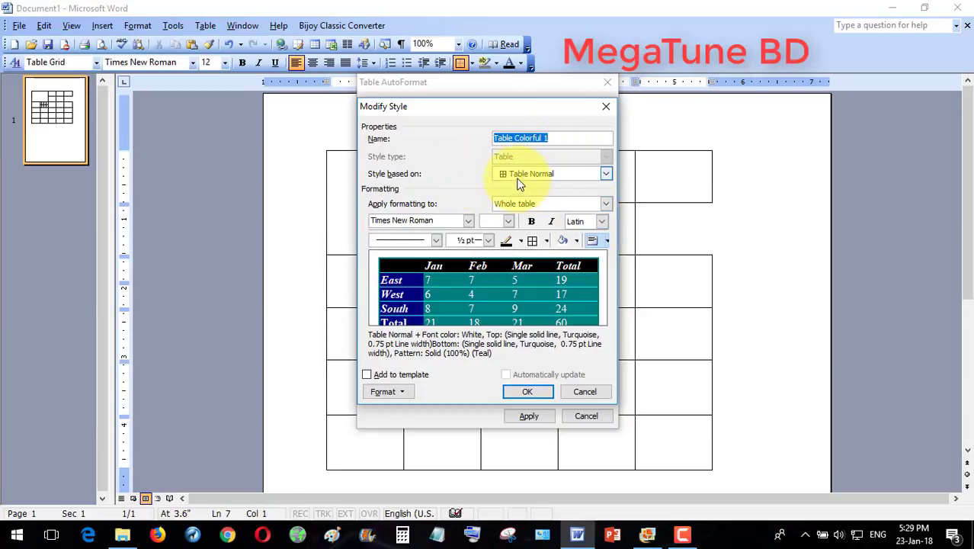
{"action": "left_click", "coordinate": [605, 174]}
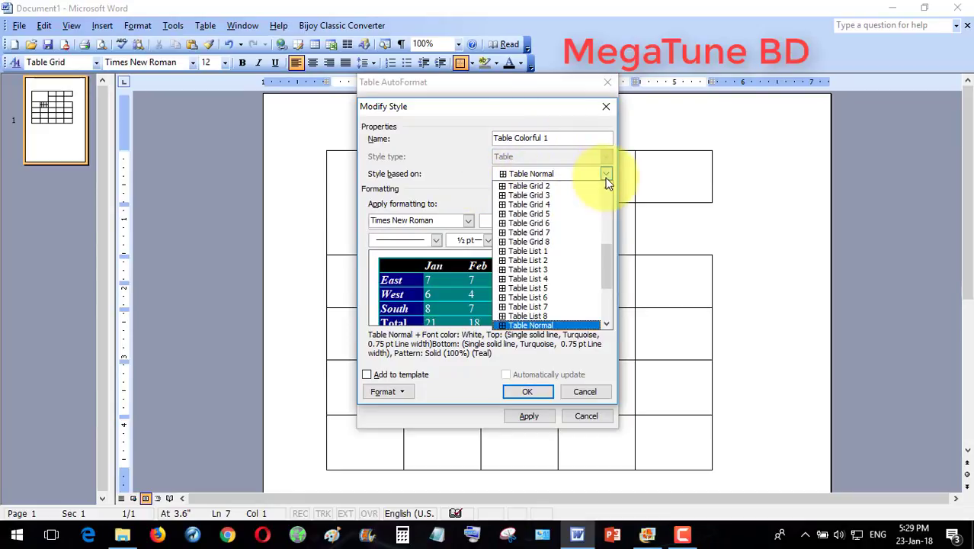
{"action": "left_click", "coordinate": [605, 174]}
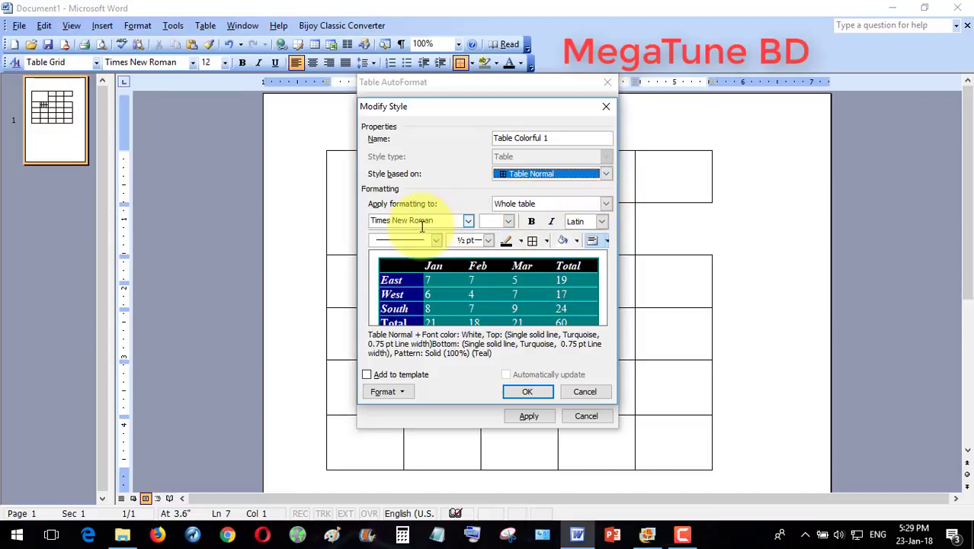
{"action": "left_click", "coordinate": [509, 223]}
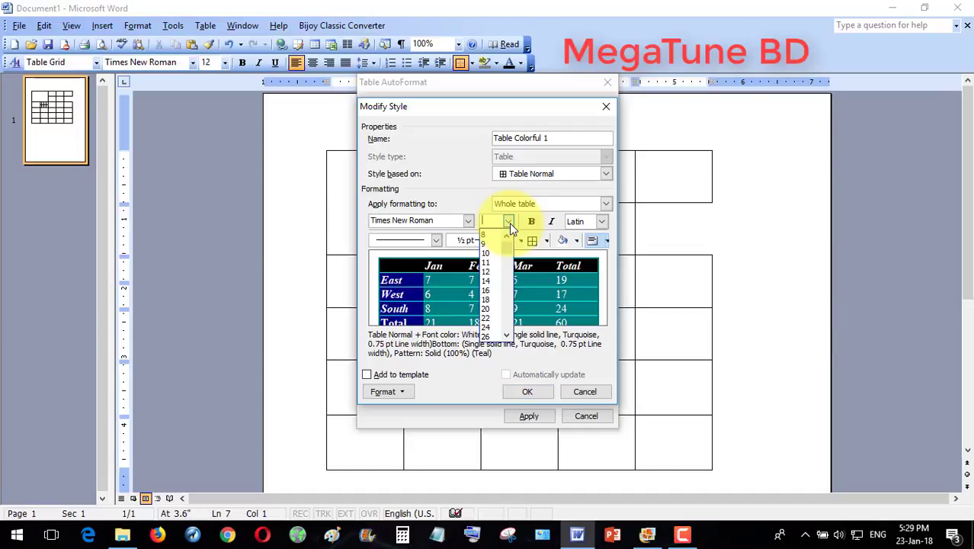
{"action": "left_click", "coordinate": [509, 223]}
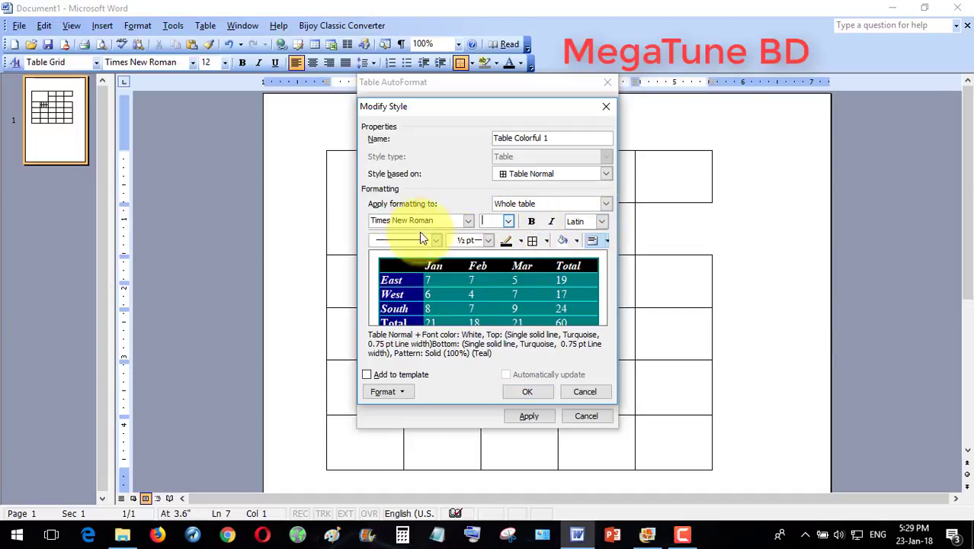
{"action": "left_click", "coordinate": [529, 392]}
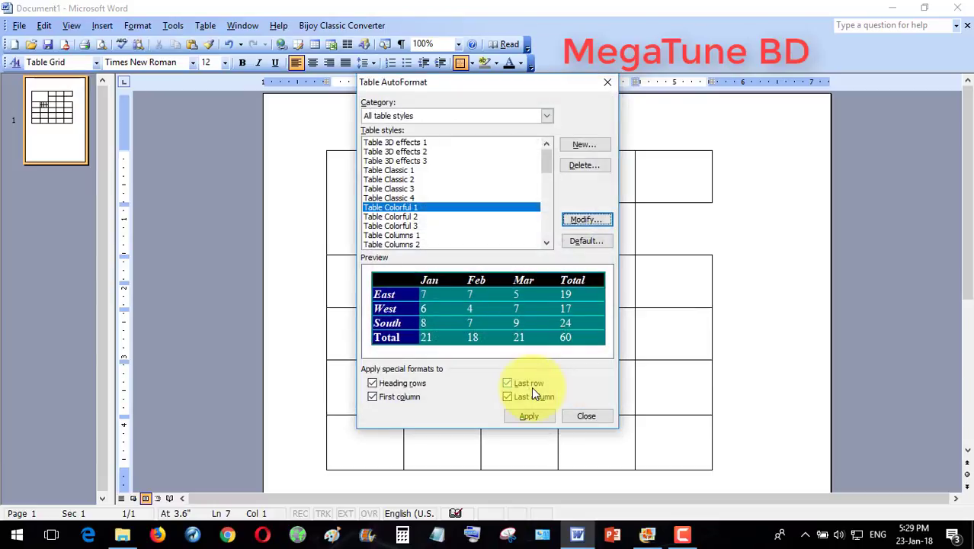
- Apply Table Colorful 1 to the table from the Table AutoFormat dialog
{"action": "left_click", "coordinate": [531, 385]}
{"action": "left_click", "coordinate": [533, 396]}
{"action": "left_click", "coordinate": [539, 423]}
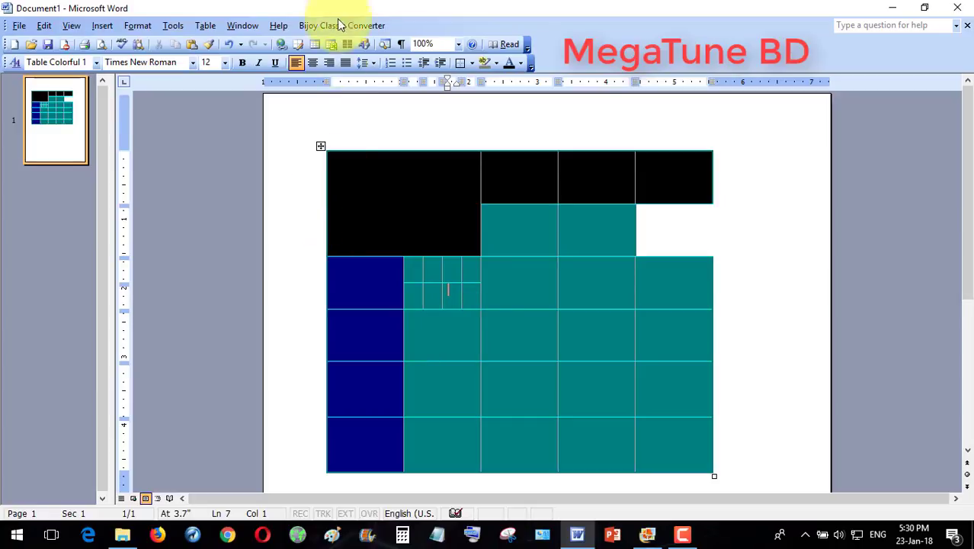
{"action": "left_click", "coordinate": [206, 27]}
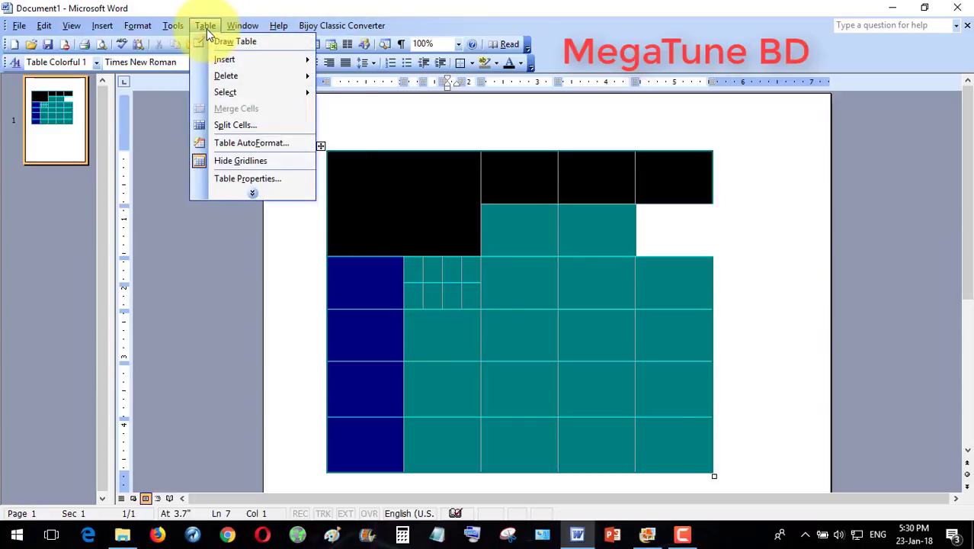
{"action": "left_click", "coordinate": [252, 195]}
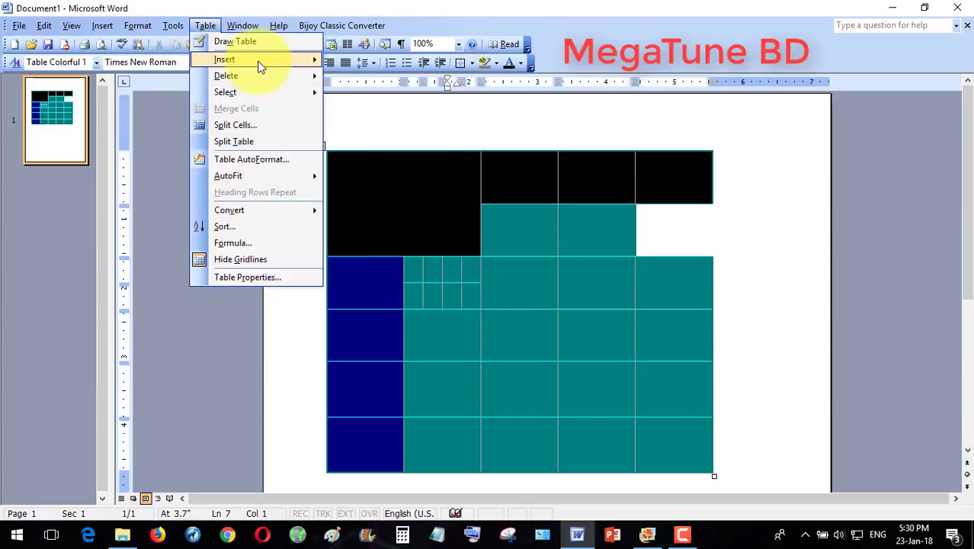
{"action": "mouse_move", "coordinate": [259, 67]}
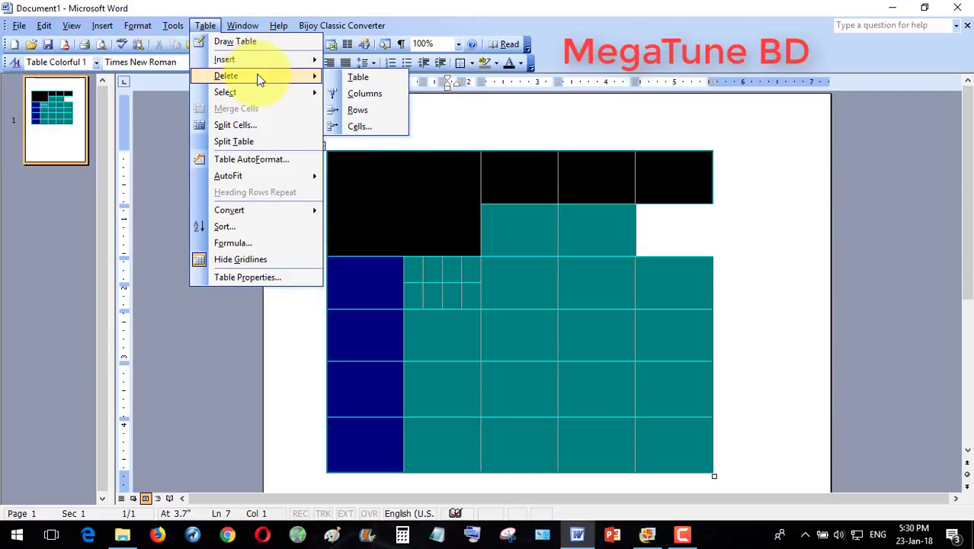
{"action": "mouse_move", "coordinate": [257, 101]}
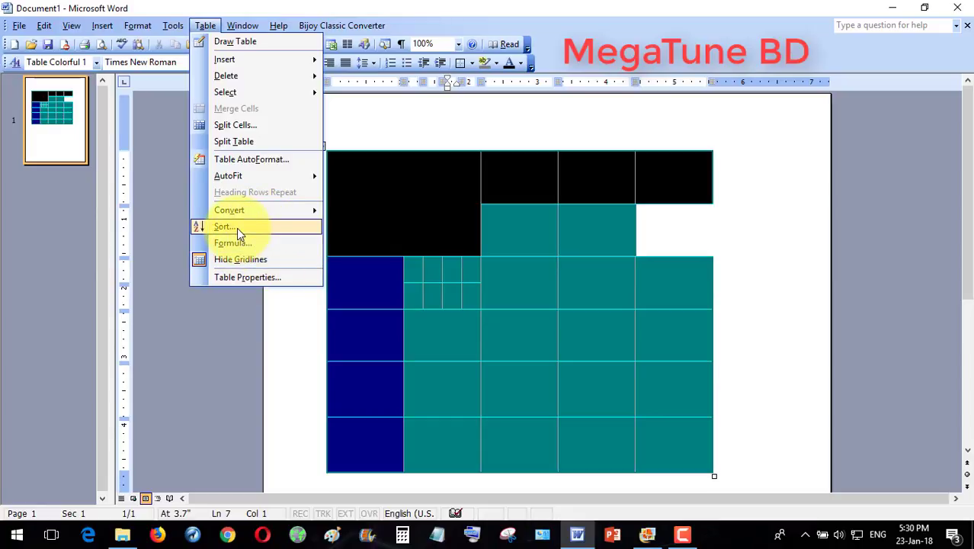
{"action": "left_click", "coordinate": [393, 246]}
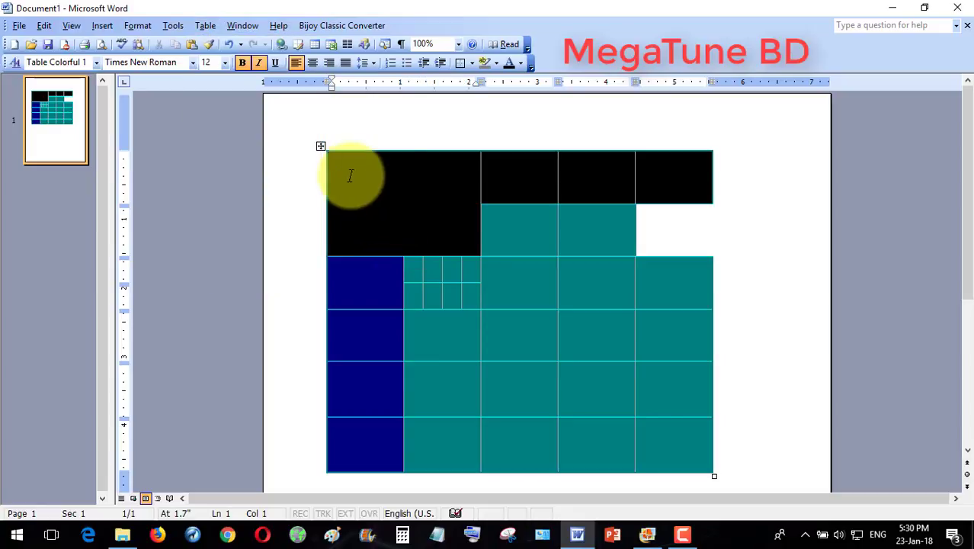
- Select and delete the styled table in two passes until the page is blank
{"action": "left_click_drag", "start_coordinate": [352, 169], "coordinate": [687, 413]}
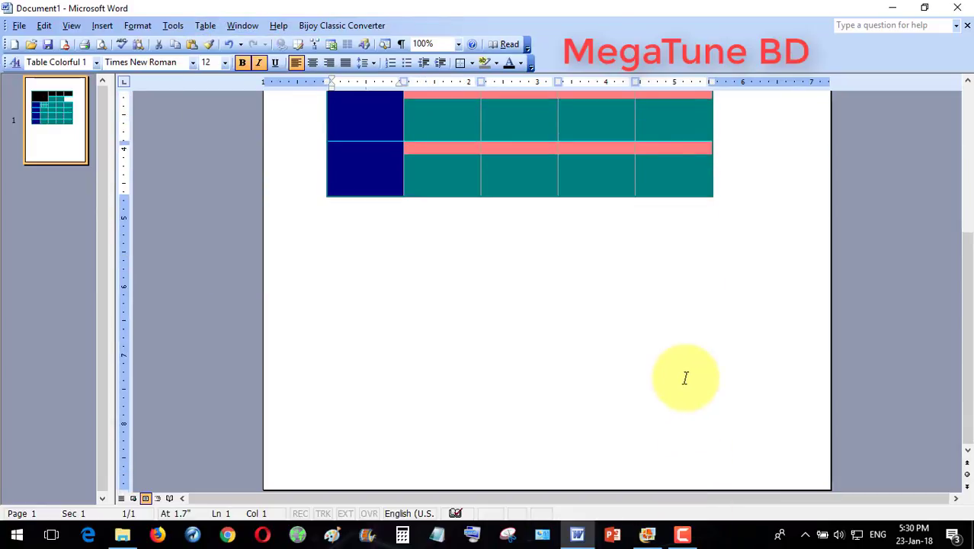
{"action": "key", "text": "BackSpace"}
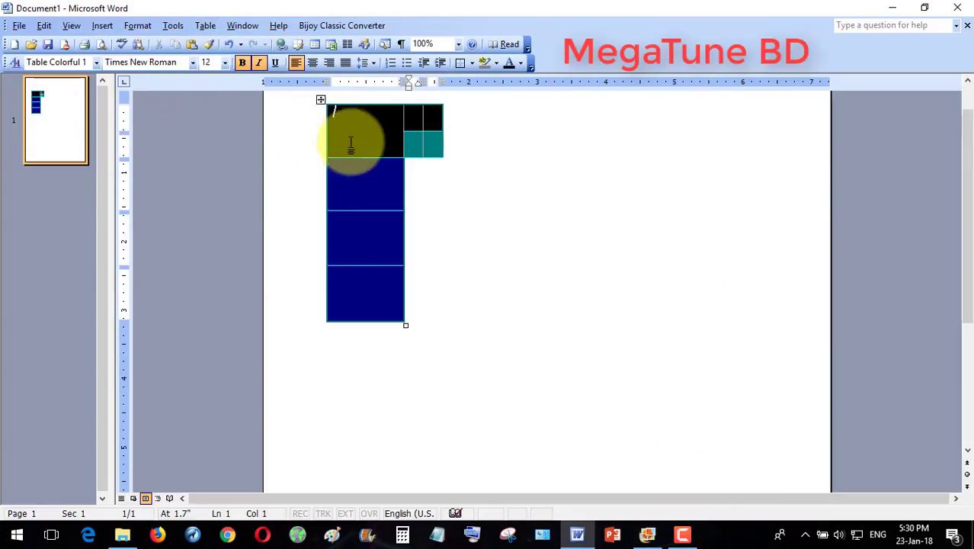
{"action": "left_click_drag", "start_coordinate": [348, 138], "coordinate": [415, 305]}
{"action": "key", "text": "BackSpace"}
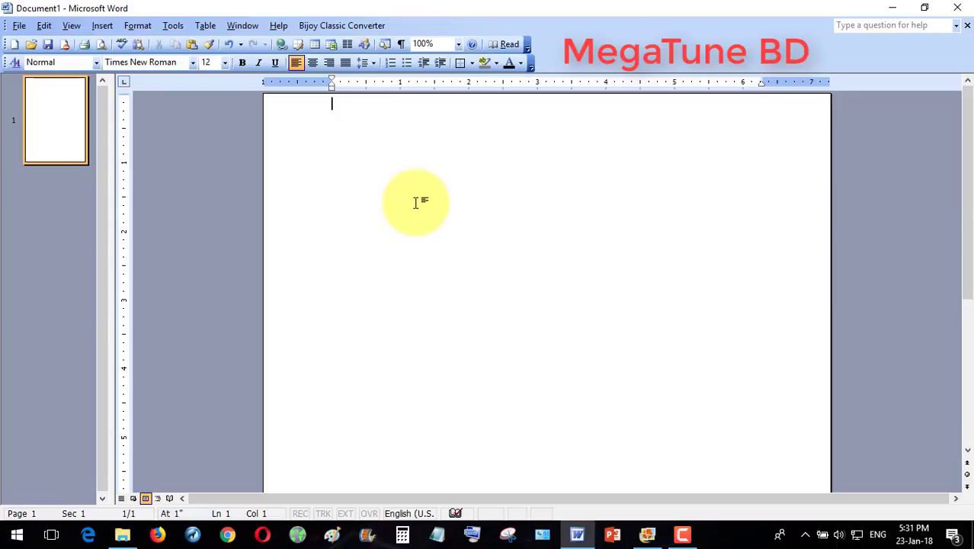
- Type the numbers 1, 3, 5, 8, 4, 2, 7, 8, 5, each on its own line
{"action": "type", "text": "1"}
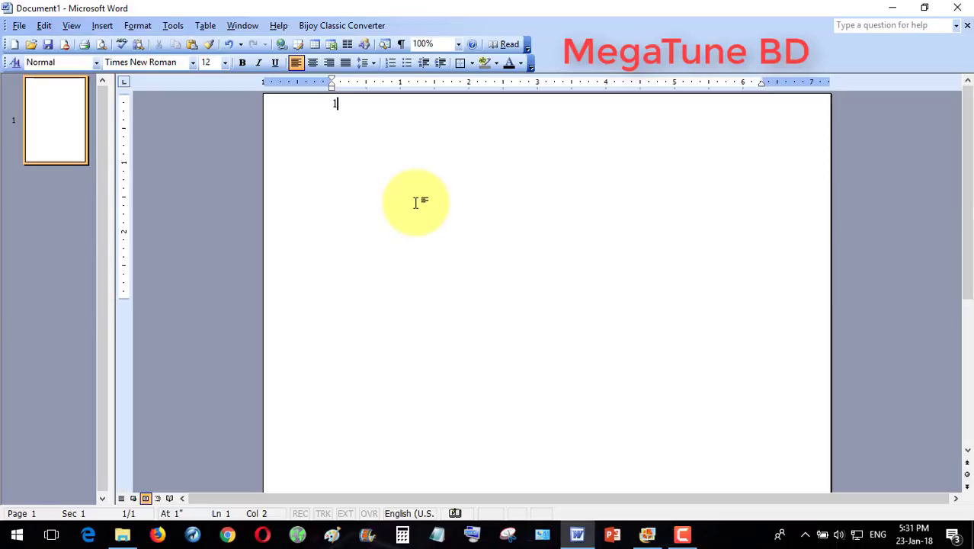
{"action": "key", "text": "Return"}
{"action": "type", "text": "3"}
{"action": "key", "text": "Return"}
{"action": "type", "text": "5"}
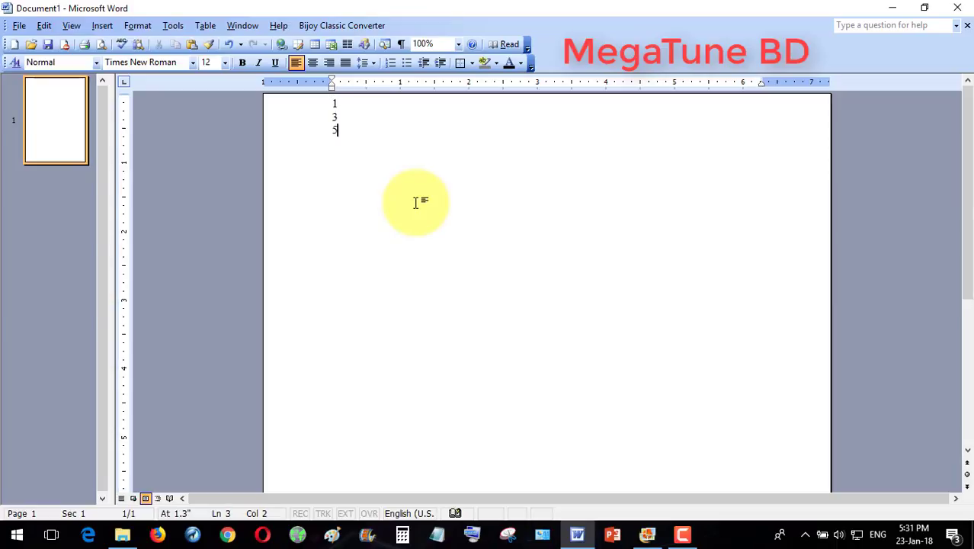
{"action": "key", "text": "Return"}
{"action": "type", "text": "8"}
{"action": "key", "text": "Return"}
{"action": "type", "text": "4"}
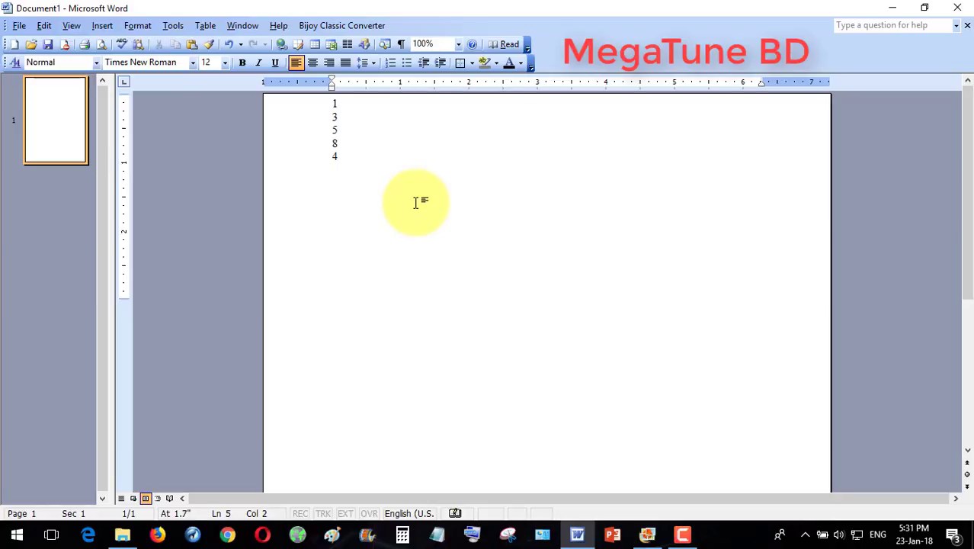
{"action": "key", "text": "Return"}
{"action": "type", "text": "2"}
{"action": "key", "text": "Return"}
{"action": "type", "text": "7"}
{"action": "key", "text": "Return"}
{"action": "type", "text": "8"}
{"action": "key", "text": "Return"}
{"action": "type", "text": "5"}
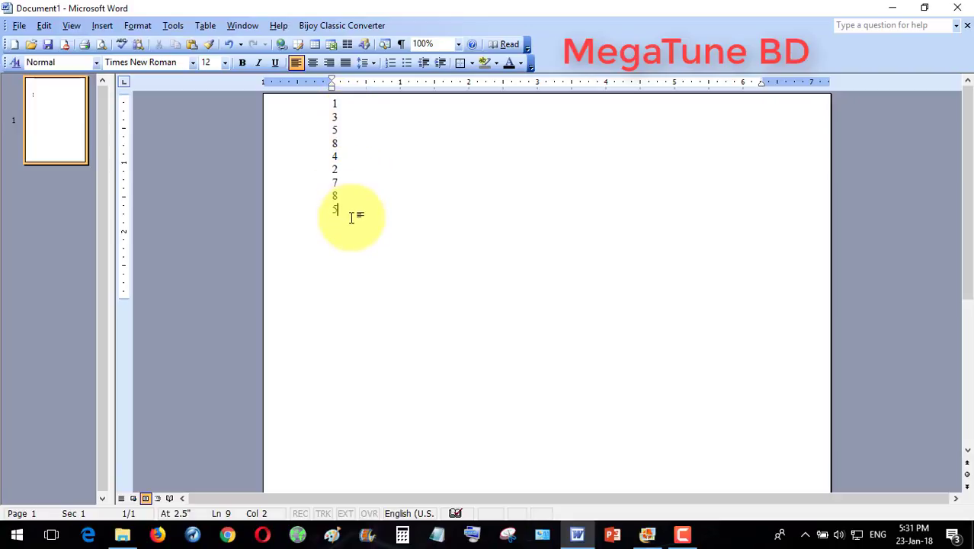
{"action": "scroll", "coordinate": [351, 217], "scroll_direction": "down", "scroll_amount": 3}
{"action": "scroll", "coordinate": [351, 218], "scroll_direction": "up", "scroll_amount": 3}
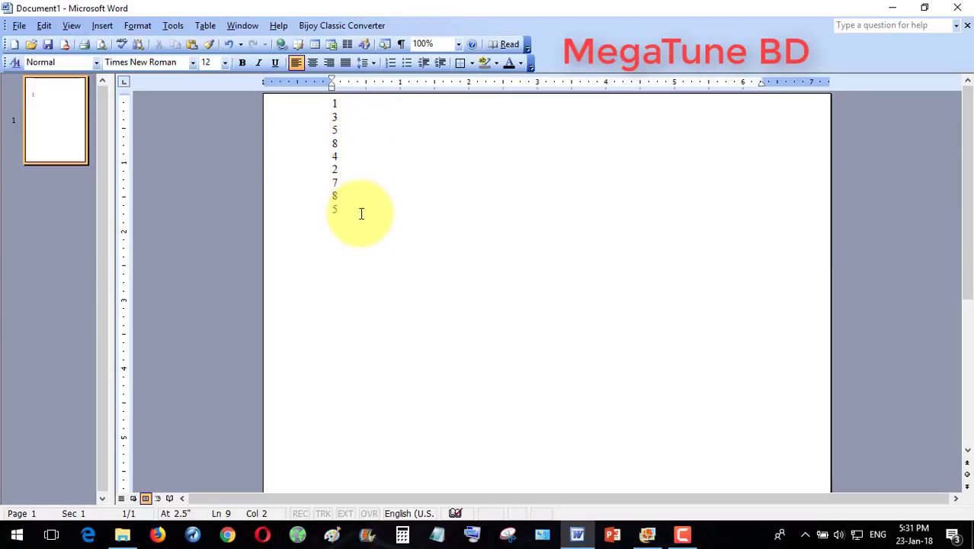
- Sort the selected number list in descending order with Table > Sort
{"action": "left_click_drag", "start_coordinate": [362, 214], "coordinate": [336, 98]}
{"action": "left_click", "coordinate": [204, 28]}
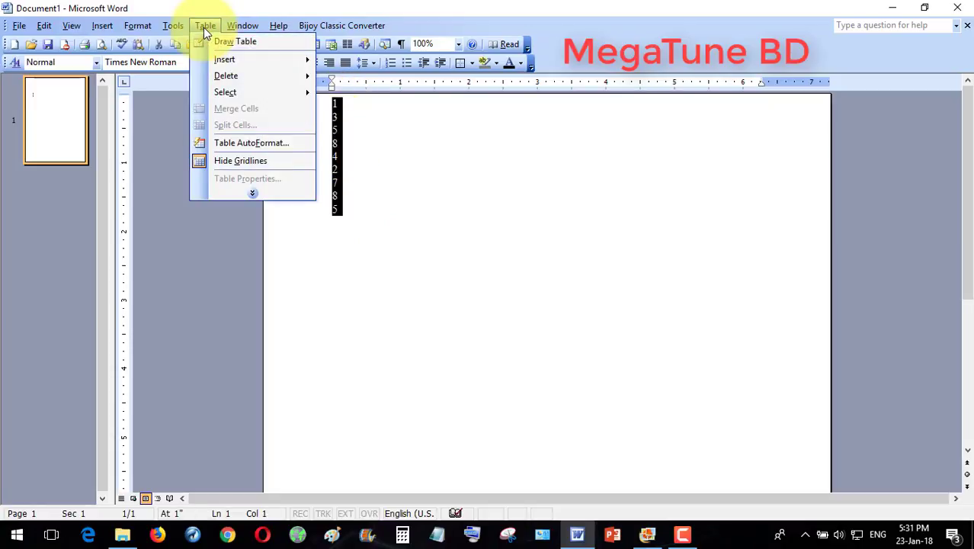
{"action": "left_click", "coordinate": [251, 191]}
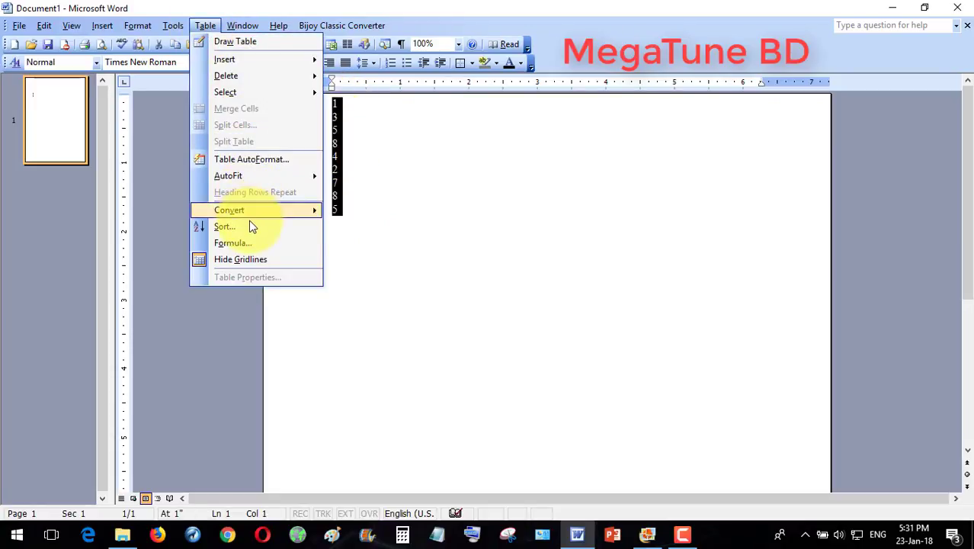
{"action": "left_click", "coordinate": [249, 226]}
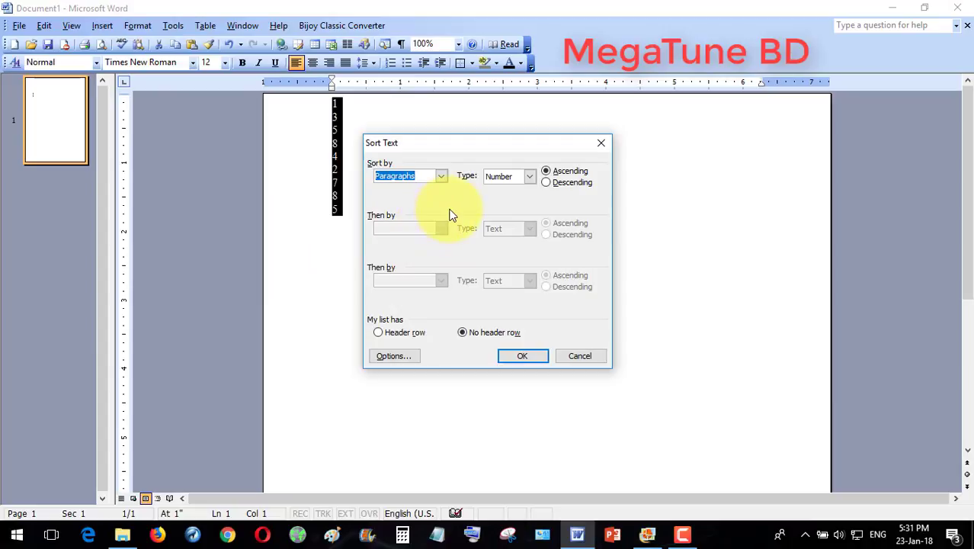
{"action": "left_click", "coordinate": [548, 184]}
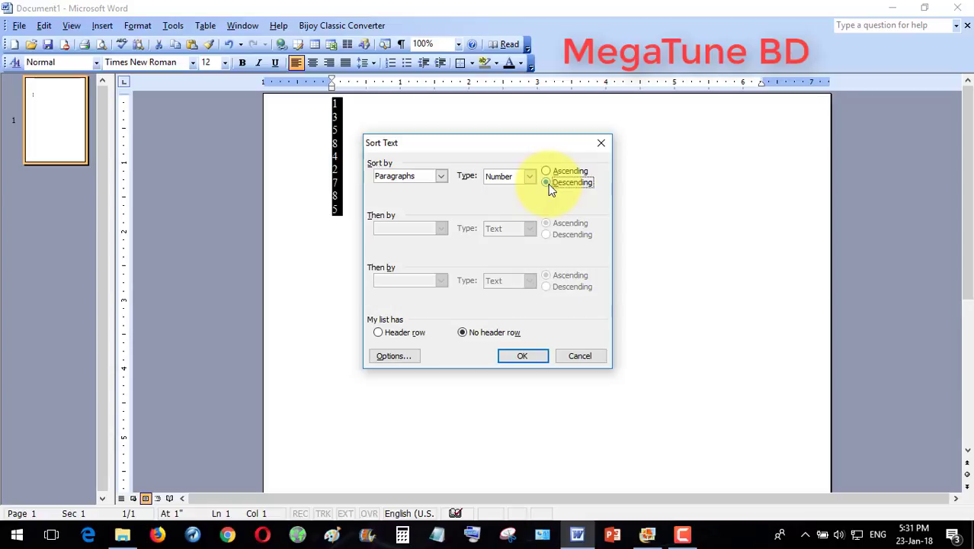
{"action": "left_click", "coordinate": [528, 357]}
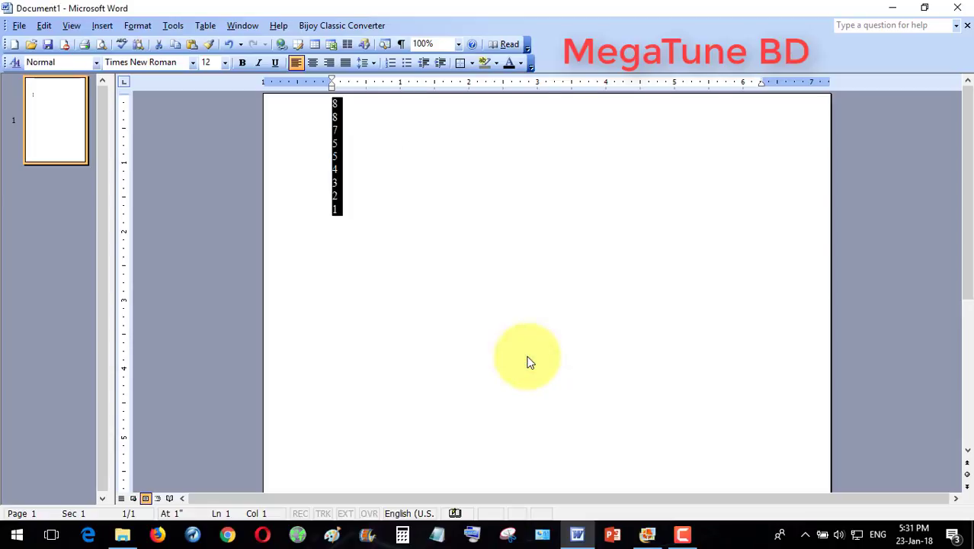
{"action": "left_click", "coordinate": [353, 207]}
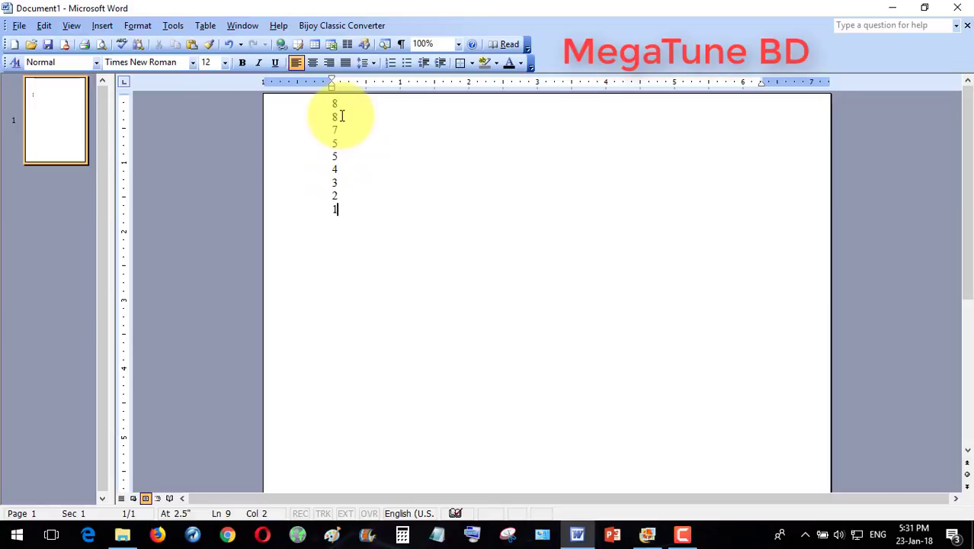
- Re-sort the numbers ascending so they read 1, 2, 3, 4, 5, 5, 7, 8, 8
{"action": "left_click_drag", "start_coordinate": [344, 211], "coordinate": [322, 101]}
{"action": "left_click", "coordinate": [205, 25]}
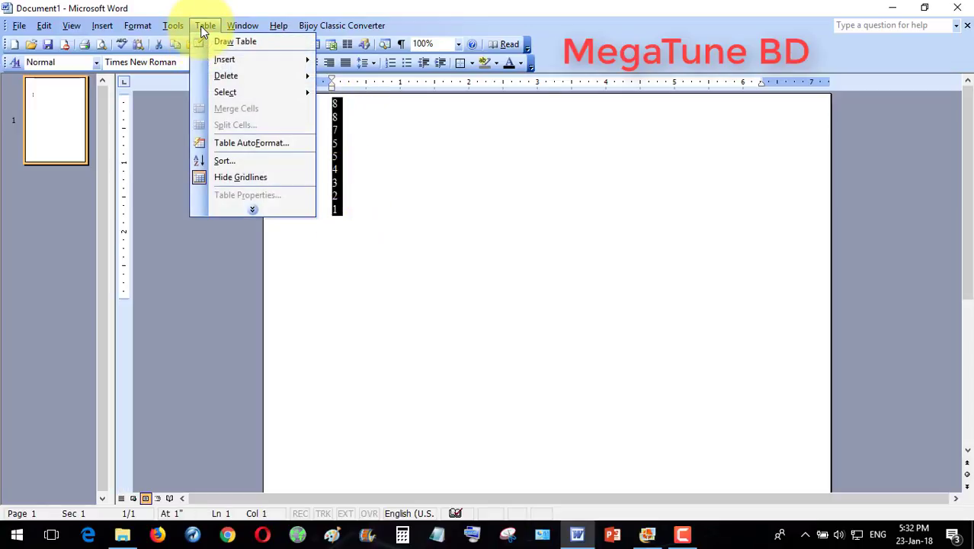
{"action": "left_click", "coordinate": [248, 165]}
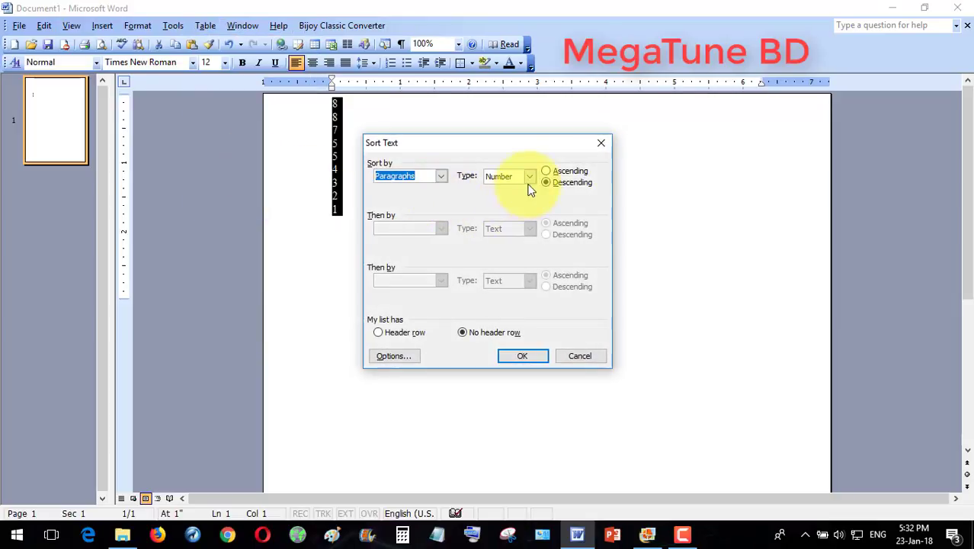
{"action": "left_click", "coordinate": [546, 171]}
{"action": "left_click", "coordinate": [531, 355]}
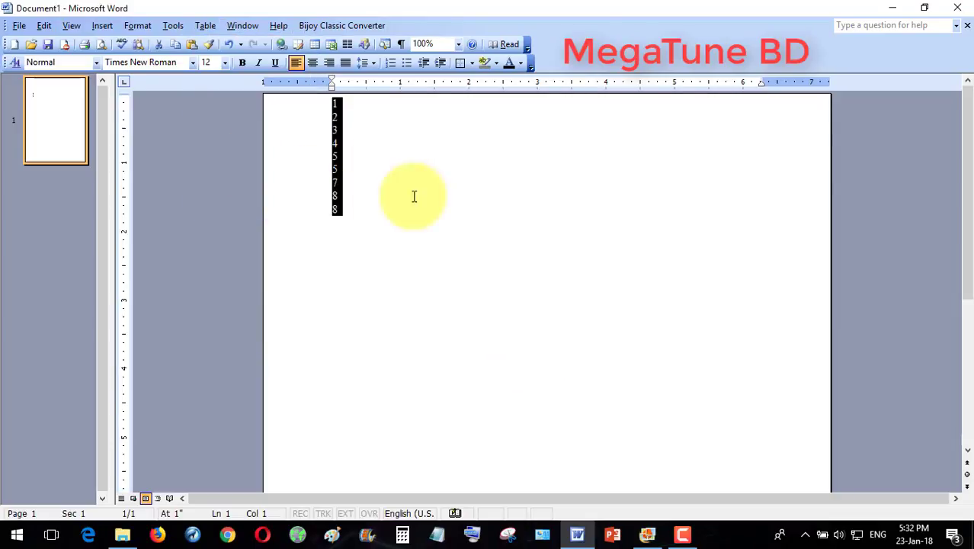
{"action": "left_click", "coordinate": [350, 102]}
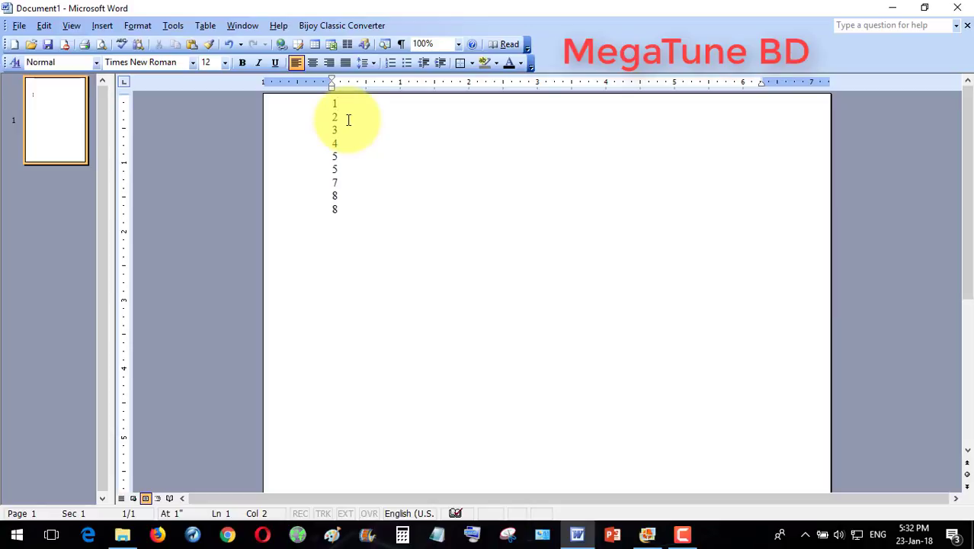
- Below the last number, type the letters A, C, Z, F, G, L, D, F, one per line
{"action": "left_click", "coordinate": [350, 208]}
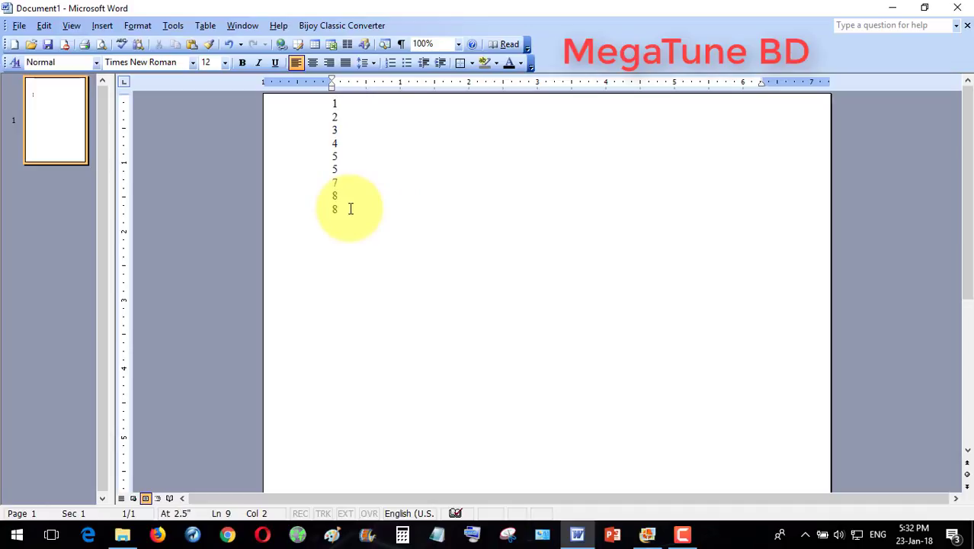
{"action": "key", "text": "Return"}
{"action": "key", "text": "Return"}
{"action": "type", "text": "A"}
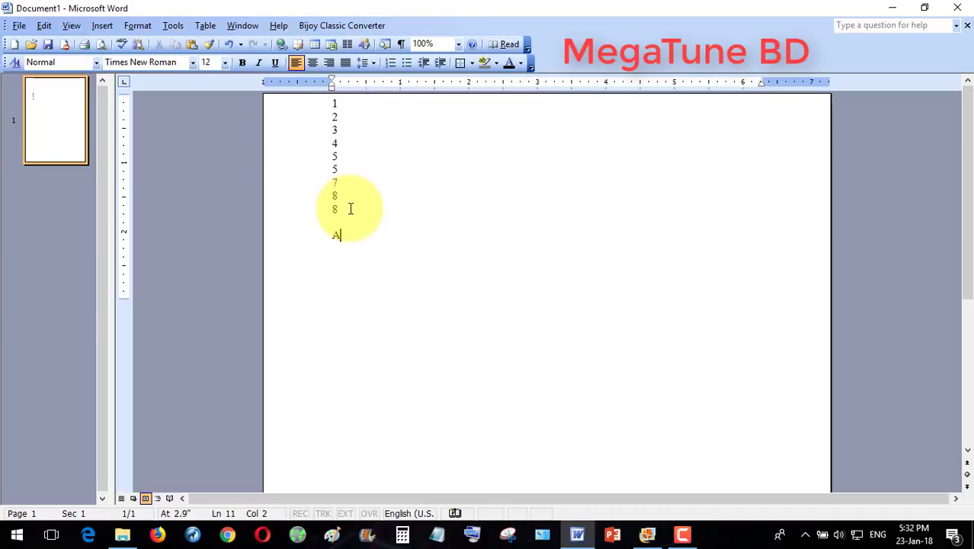
{"action": "key", "text": "Return"}
{"action": "type", "text": "C"}
{"action": "key", "text": "Return"}
{"action": "type", "text": "Z"}
{"action": "key", "text": "Return"}
{"action": "type", "text": "F"}
{"action": "key", "text": "Return"}
{"action": "type", "text": "G"}
{"action": "key", "text": "Return"}
{"action": "type", "text": "L"}
{"action": "key", "text": "Return"}
{"action": "type", "text": "D"}
{"action": "key", "text": "Return"}
{"action": "type", "text": "F"}
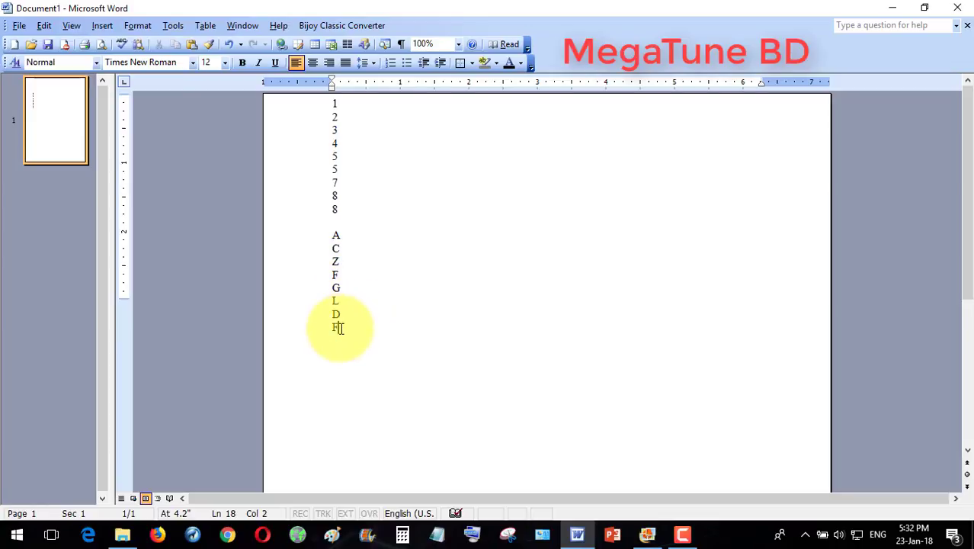
- Sort the selected letter list using the default ascending order
{"action": "left_click_drag", "start_coordinate": [341, 328], "coordinate": [332, 238]}
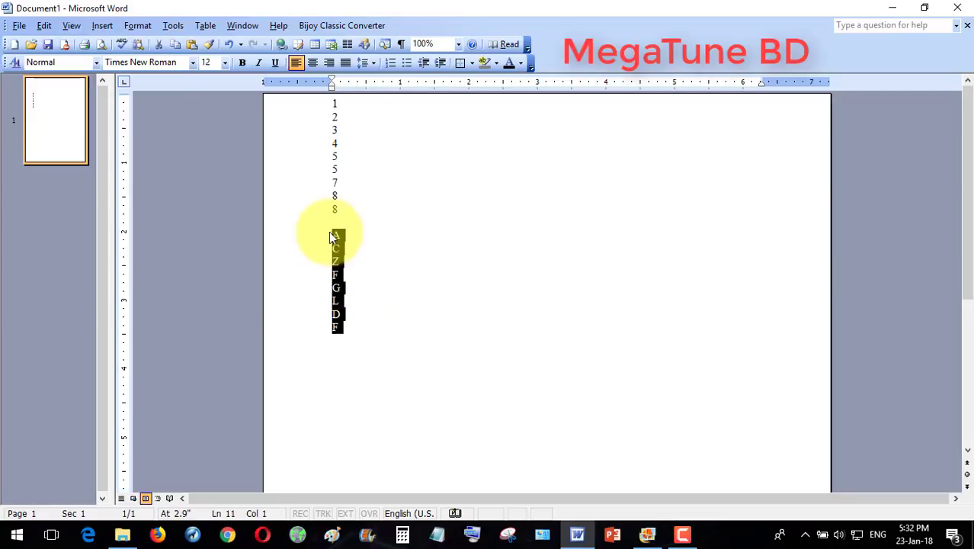
{"action": "left_click", "coordinate": [206, 25]}
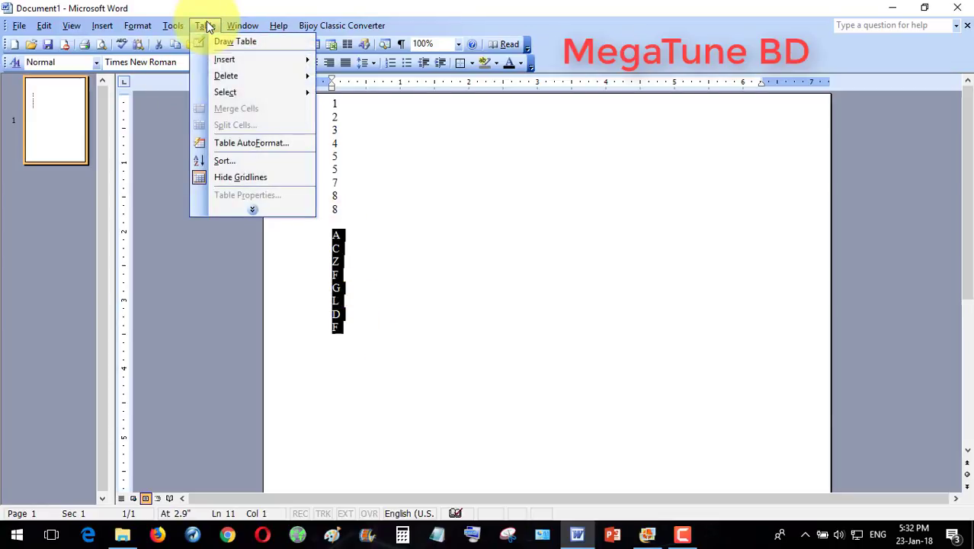
{"action": "left_click", "coordinate": [239, 162]}
{"action": "left_click", "coordinate": [535, 355]}
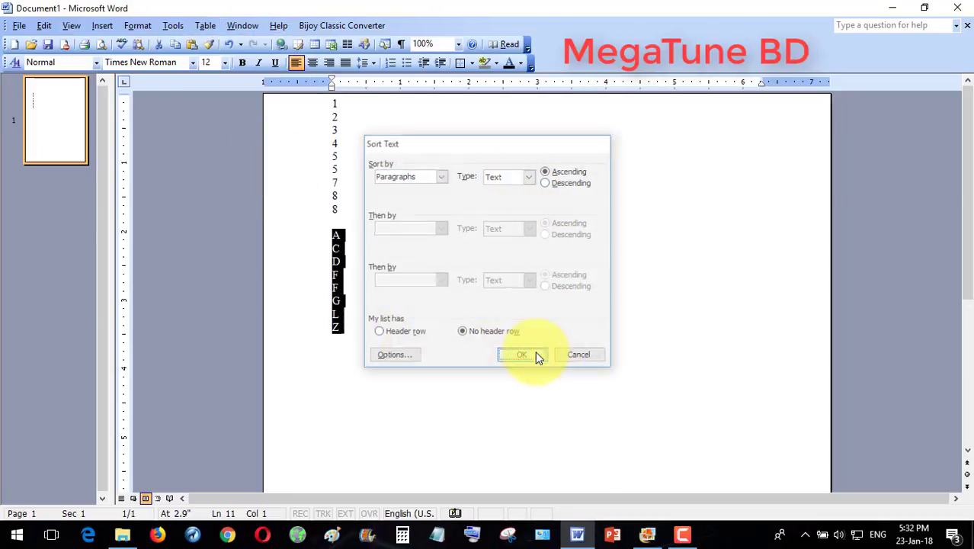
{"action": "left_click", "coordinate": [339, 237]}
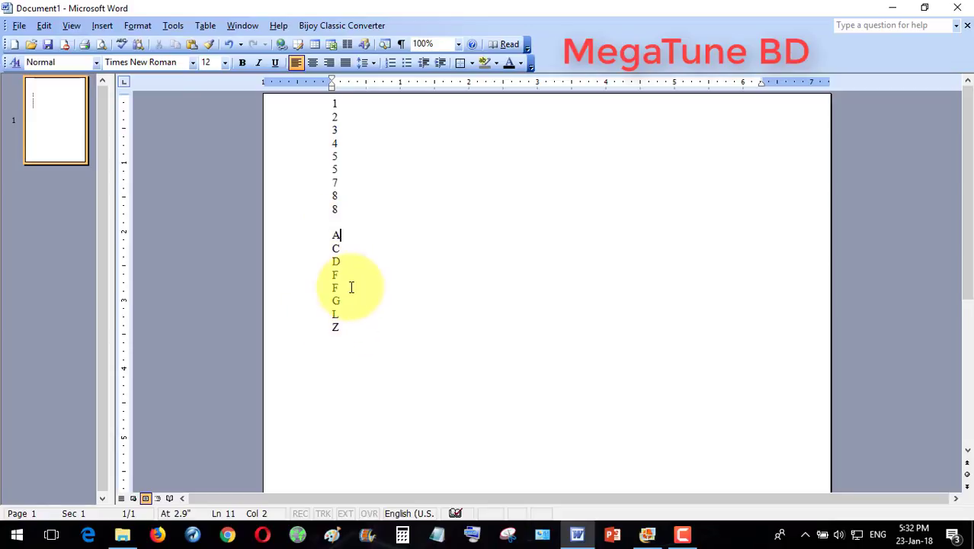
- Re-sort the letters descending so they read Z, L, G, F, F, D, C, A
{"action": "left_click_drag", "start_coordinate": [341, 329], "coordinate": [333, 242]}
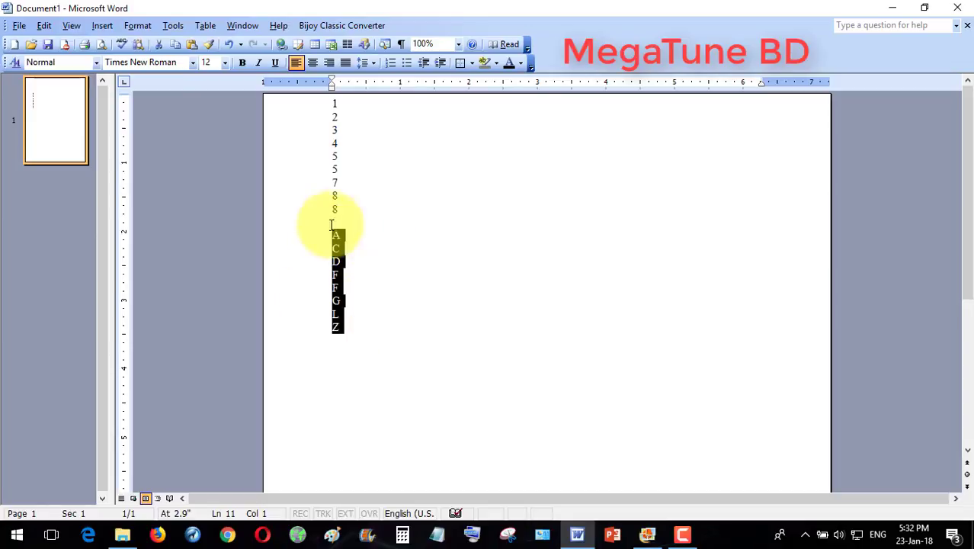
{"action": "left_click", "coordinate": [202, 25]}
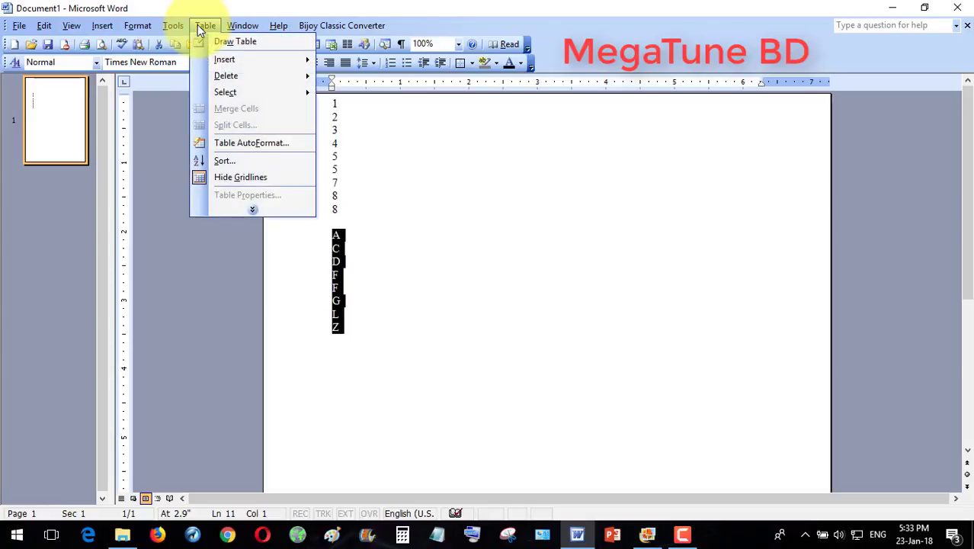
{"action": "left_click", "coordinate": [242, 166]}
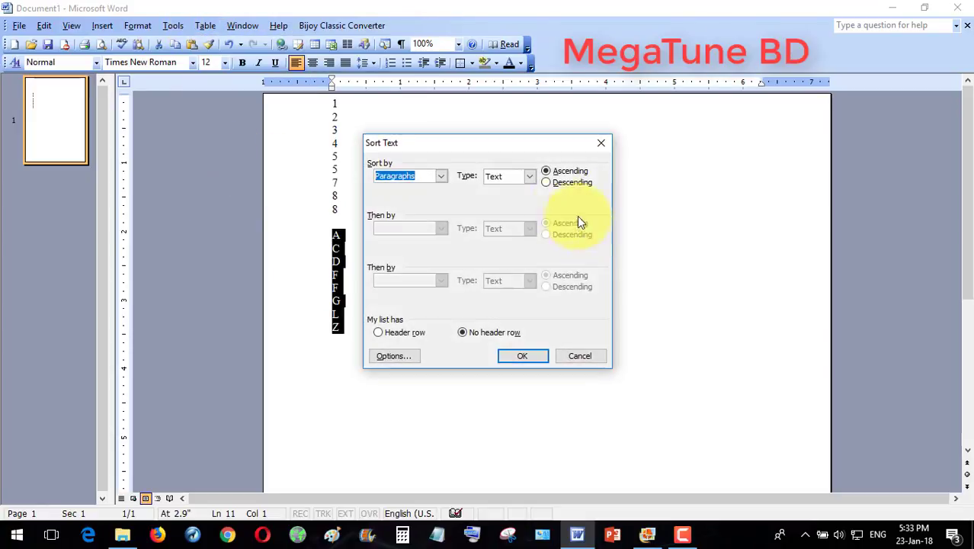
{"action": "left_click", "coordinate": [551, 184]}
{"action": "left_click", "coordinate": [526, 356]}
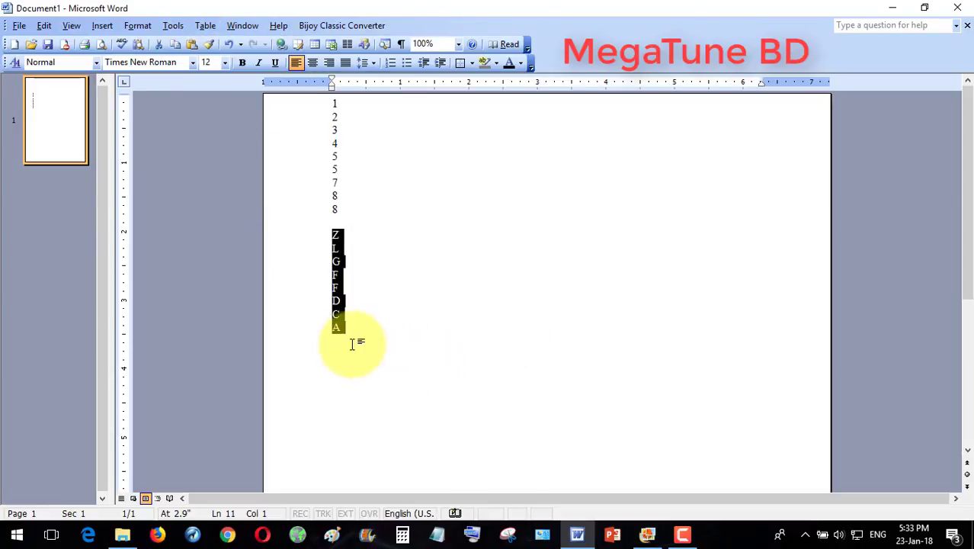
{"action": "key", "text": "Right"}
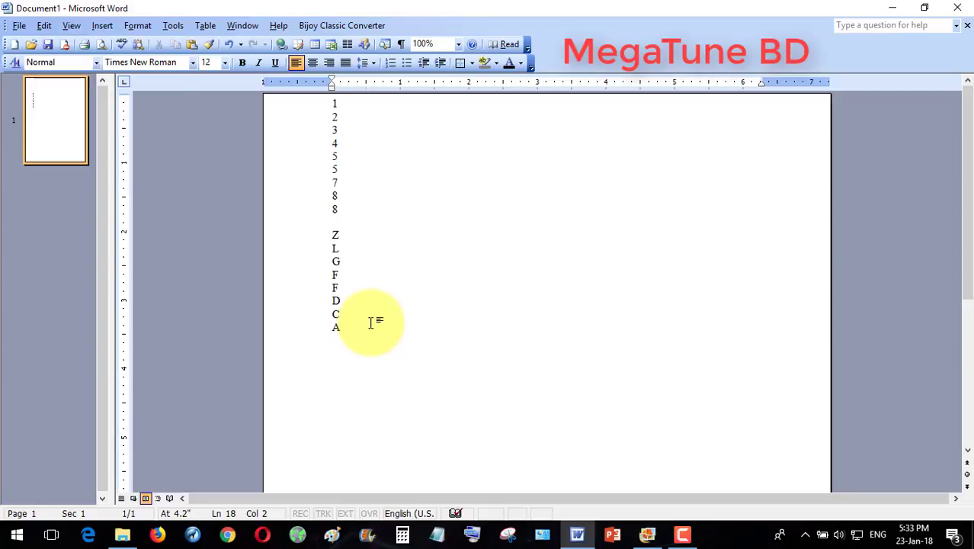
- Insert a 2-column, 1-row table below the sorted letter list
{"action": "double_click", "coordinate": [372, 323]}
{"action": "left_click", "coordinate": [207, 25]}
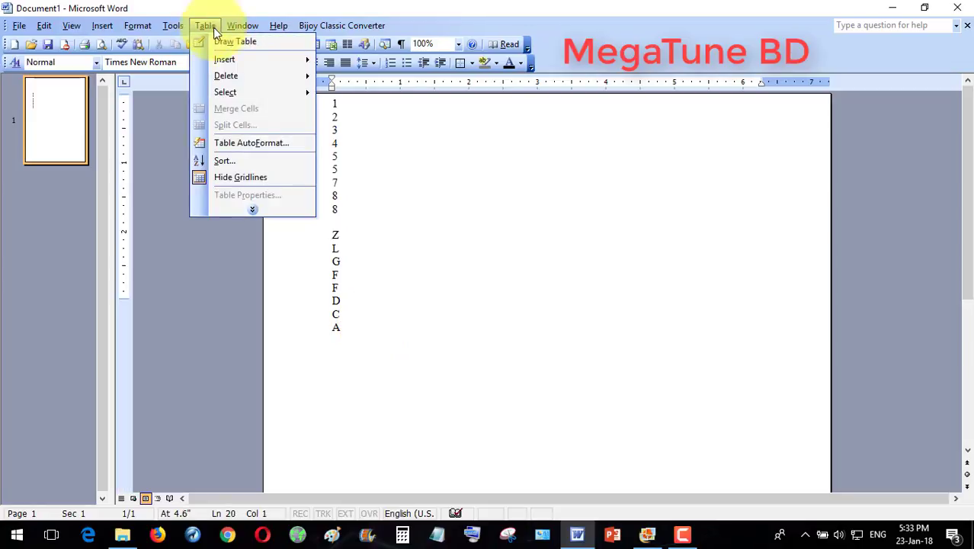
{"action": "mouse_move", "coordinate": [239, 59]}
{"action": "left_click", "coordinate": [352, 63]}
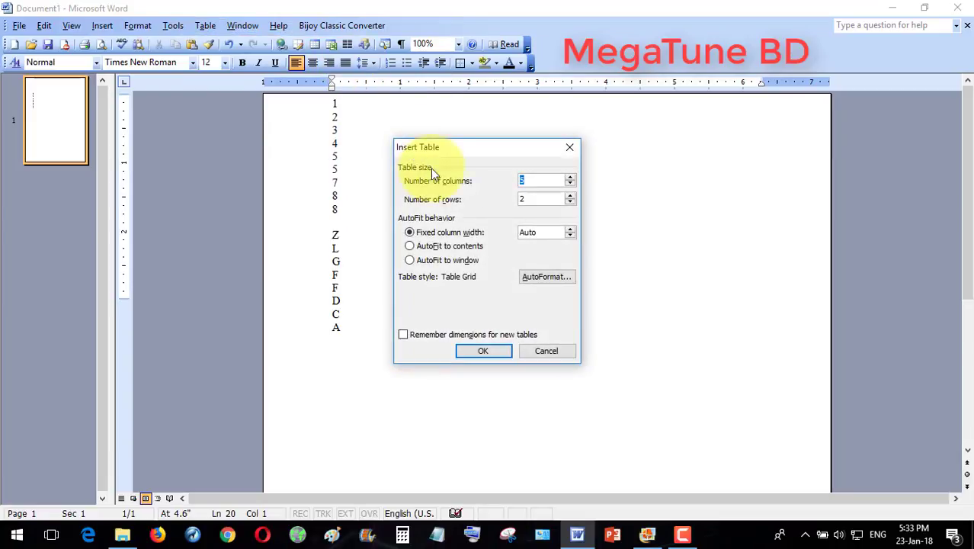
{"action": "left_click", "coordinate": [569, 184]}
{"action": "left_click", "coordinate": [569, 185]}
{"action": "left_click", "coordinate": [569, 185]}
{"action": "left_click", "coordinate": [569, 202]}
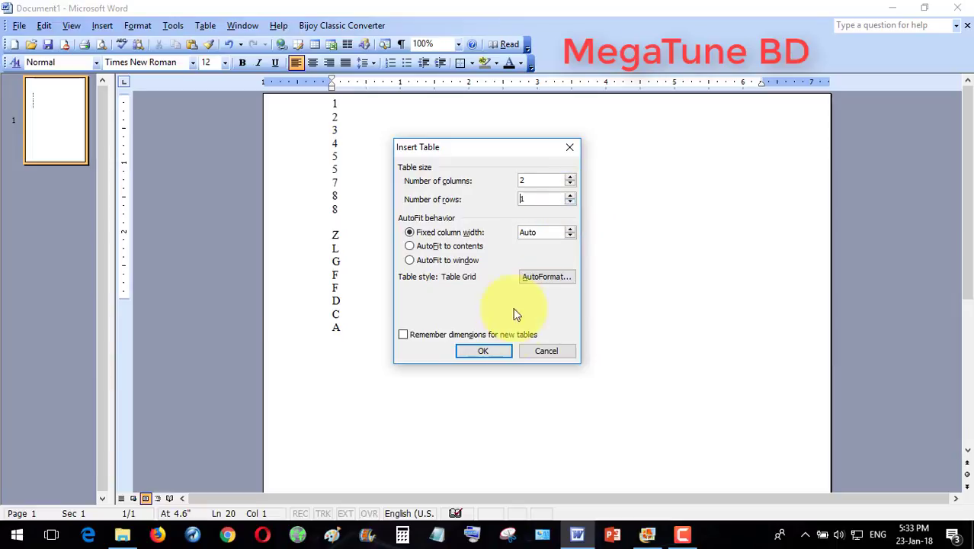
{"action": "left_click", "coordinate": [495, 352]}
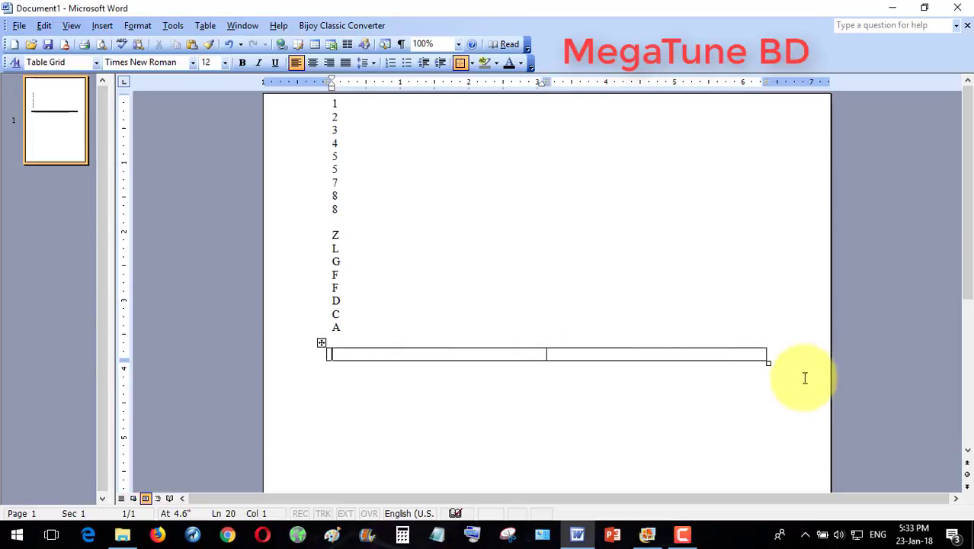
- Make the table row taller and type 'Address' in both cells
{"action": "left_click_drag", "start_coordinate": [768, 364], "coordinate": [778, 419]}
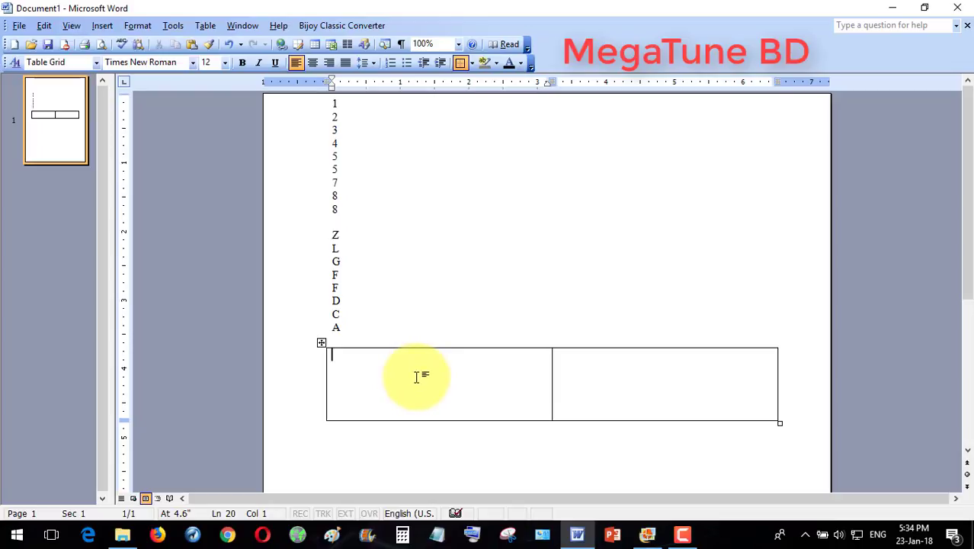
{"action": "type", "text": "Address"}
{"action": "left_click", "coordinate": [654, 375]}
{"action": "type", "text": "Address"}
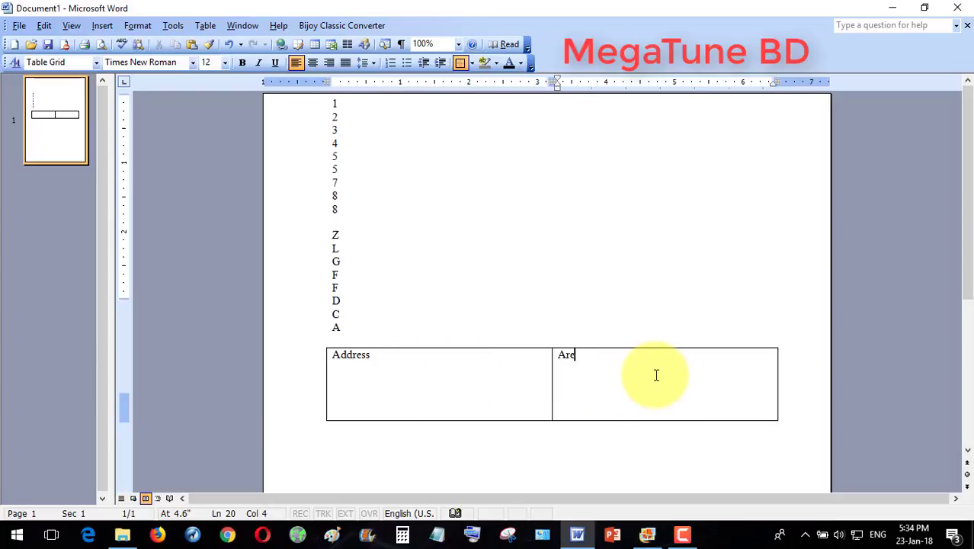
{"action": "left_click", "coordinate": [457, 386]}
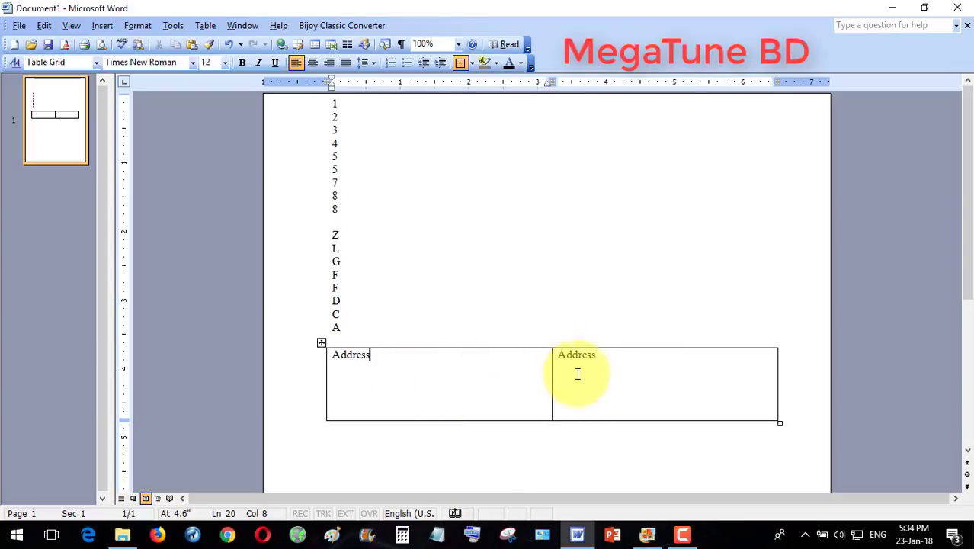
{"action": "left_click", "coordinate": [651, 371]}
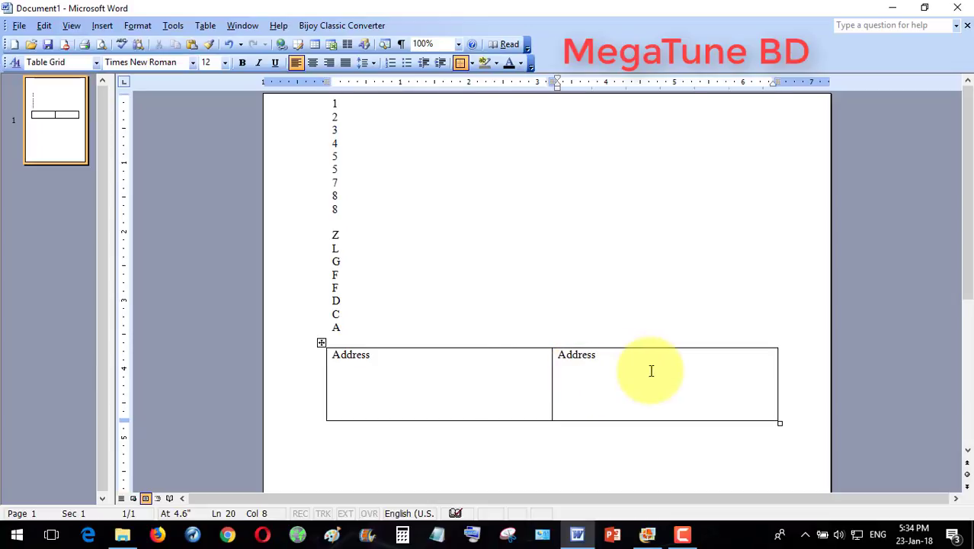
{"action": "left_click", "coordinate": [459, 381]}
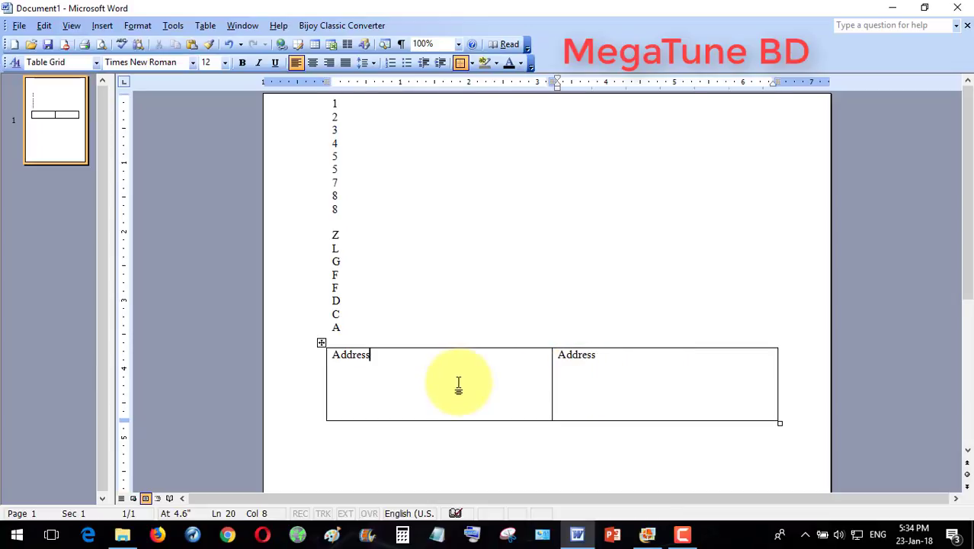
{"action": "left_click", "coordinate": [615, 364]}
{"action": "left_click", "coordinate": [472, 371]}
{"action": "left_click", "coordinate": [666, 379]}
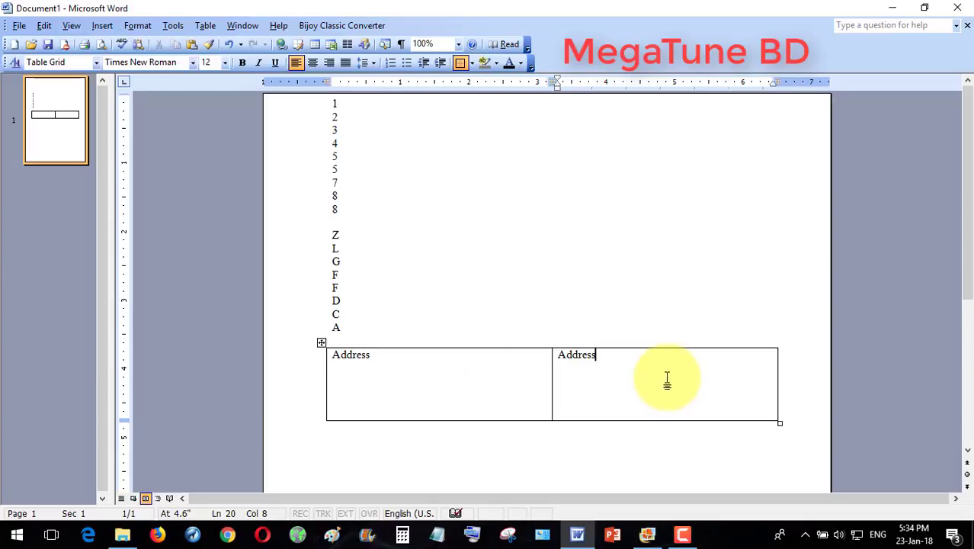